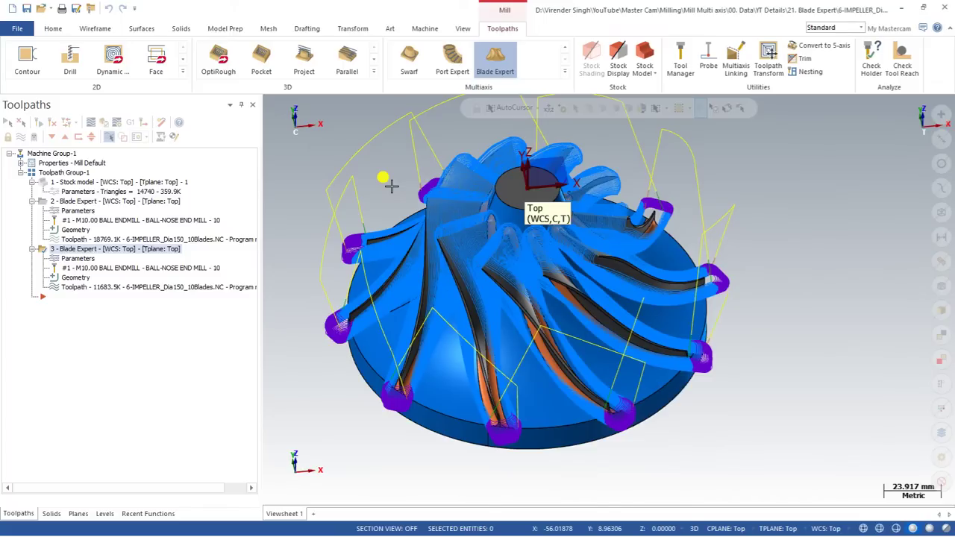
Orbit the impeller toward a top-down view and display operation 2's Blade Expert toolpath
{"action": "mouse_move", "coordinate": [390, 186]}
{"action": "middle_mouse_down"}
{"action": "mouse_move", "coordinate": [408, 297]}
{"action": "mouse_move", "coordinate": [404, 289]}
{"action": "middle_mouse_up"}
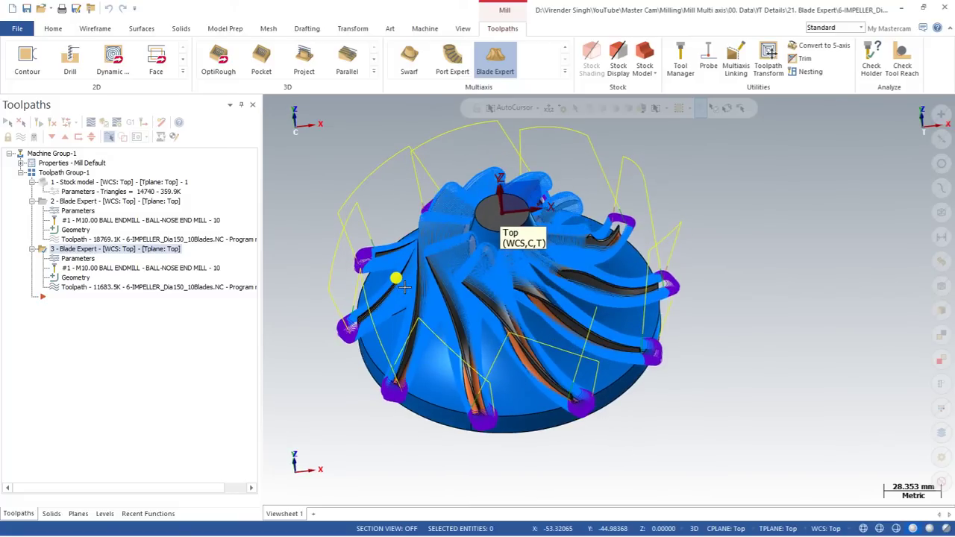
{"action": "middle_click_drag", "start_coordinate": [403, 288], "coordinate": [404, 294]}
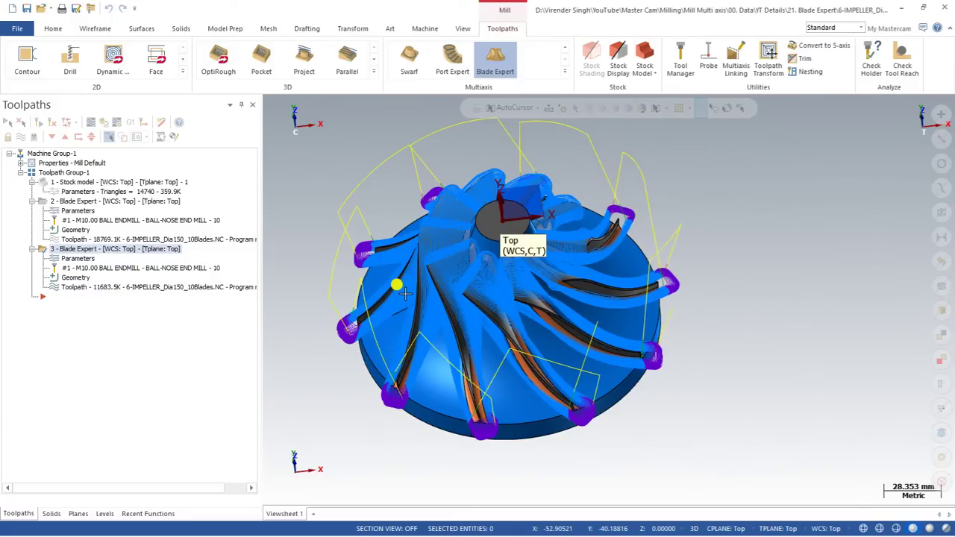
{"action": "middle_click_drag", "start_coordinate": [403, 293], "coordinate": [402, 287]}
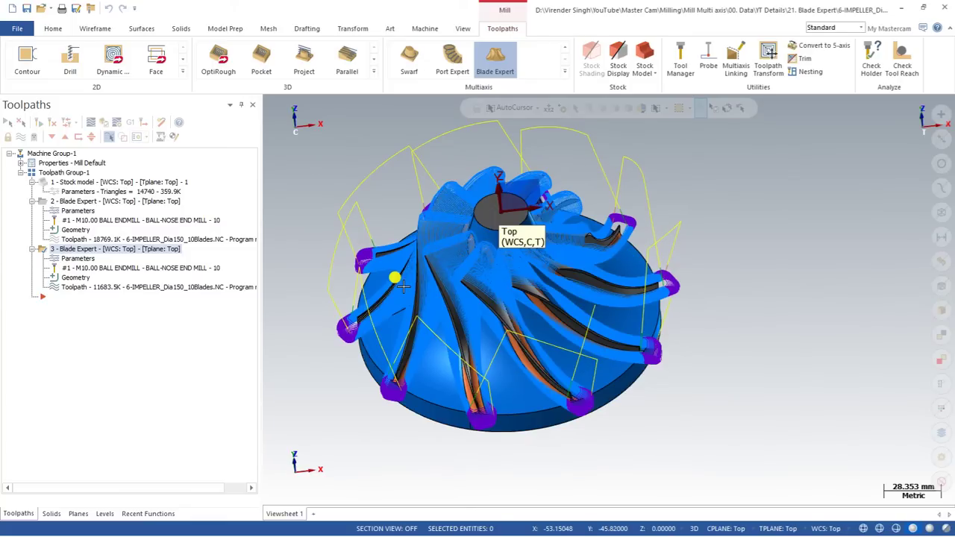
{"action": "left_click", "coordinate": [76, 201]}
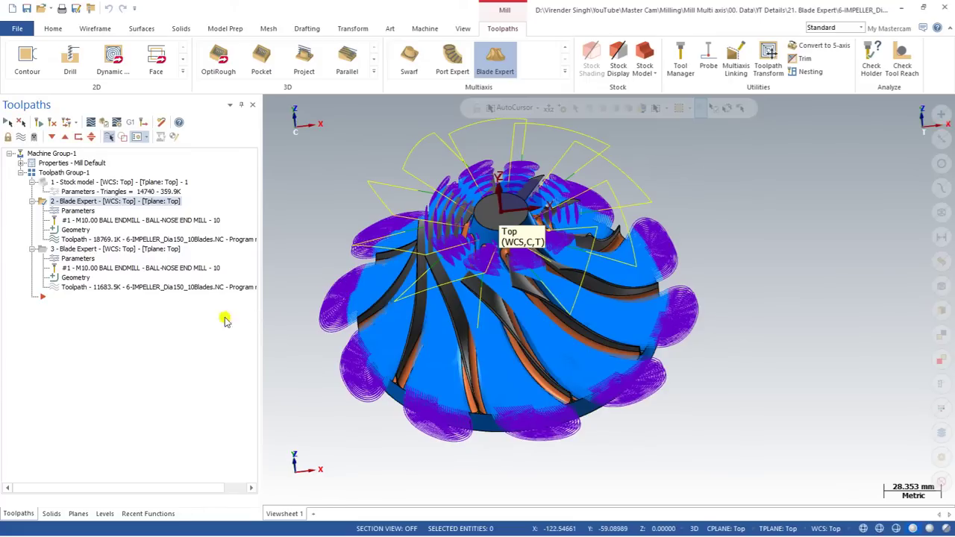
Show operation 3's Blade Expert toolpath and orbit and zoom to inspect passes between all 10 blades
{"action": "left_click", "coordinate": [134, 249]}
{"action": "middle_click_drag", "start_coordinate": [428, 295], "coordinate": [459, 291]}
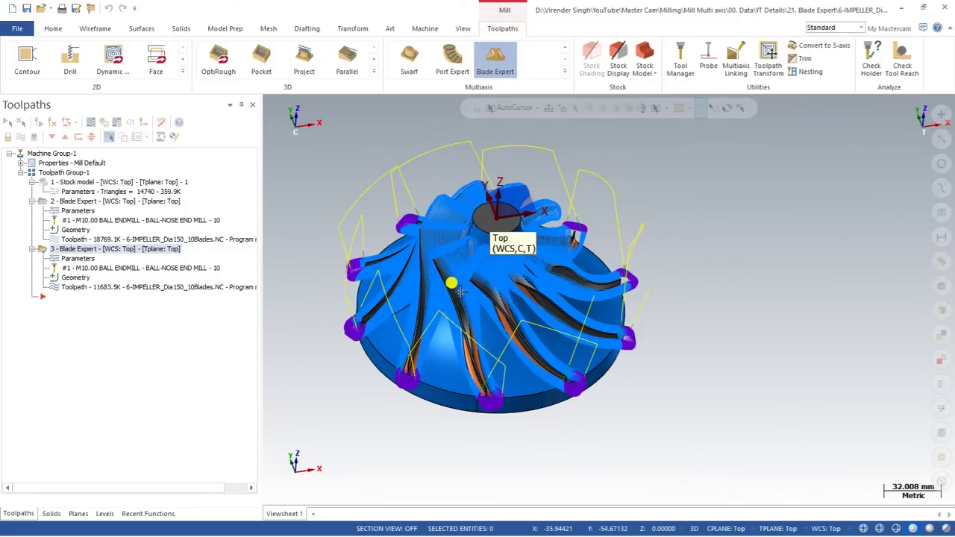
{"action": "scroll", "coordinate": [567, 306], "scroll_direction": "up", "scroll_amount": 2}
{"action": "middle_click_drag", "start_coordinate": [567, 306], "coordinate": [540, 300]}
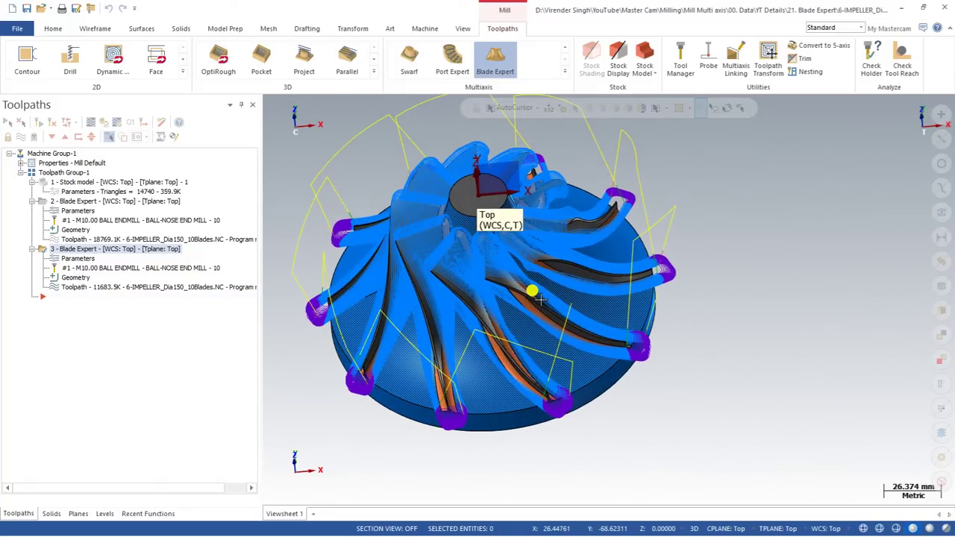
{"action": "mouse_move", "coordinate": [540, 300]}
{"action": "middle_mouse_down"}
{"action": "mouse_move", "coordinate": [544, 326]}
{"action": "mouse_move", "coordinate": [433, 269]}
{"action": "mouse_move", "coordinate": [421, 273]}
{"action": "middle_mouse_up"}
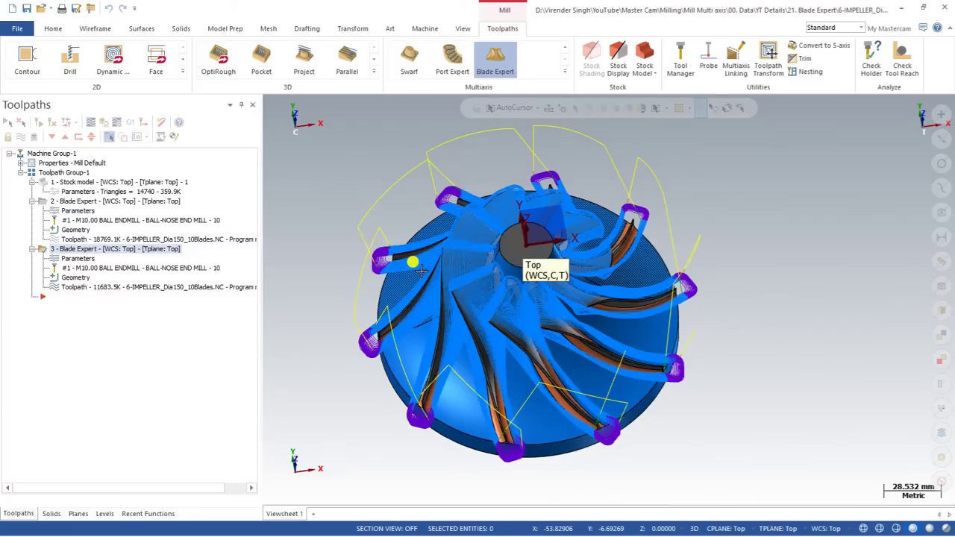
{"action": "middle_click_drag", "start_coordinate": [422, 272], "coordinate": [514, 332]}
{"action": "scroll", "coordinate": [376, 173], "scroll_direction": "up", "scroll_amount": 3}
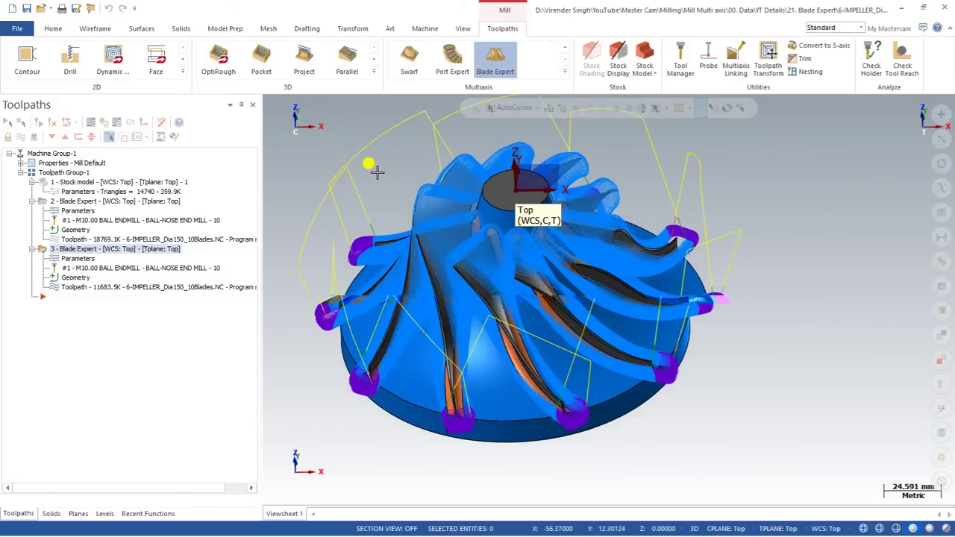
{"action": "scroll", "coordinate": [380, 180], "scroll_direction": "down", "scroll_amount": 1}
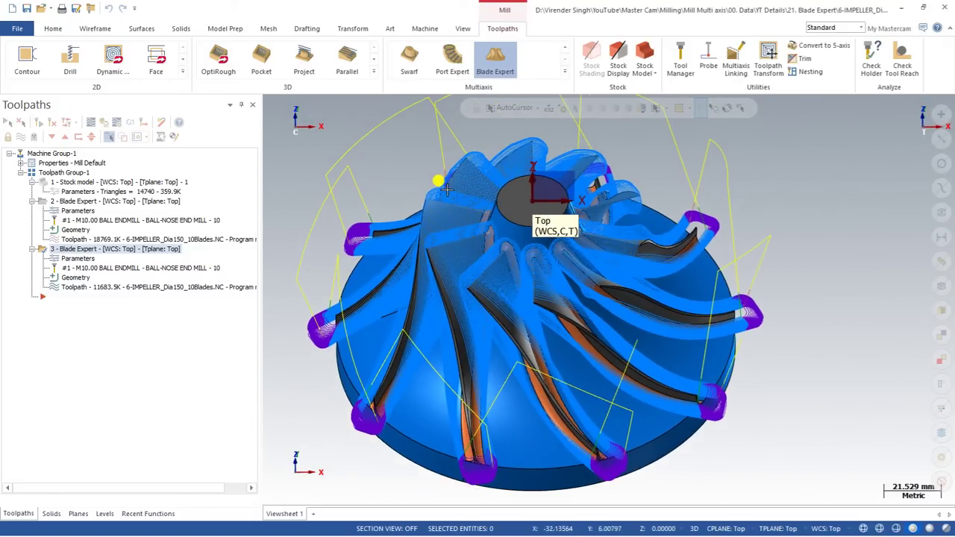
Hide the displayed toolpaths and start a new Blade Expert toolpath, operation 4, from the Multiaxis gallery
{"action": "left_click", "coordinate": [565, 72]}
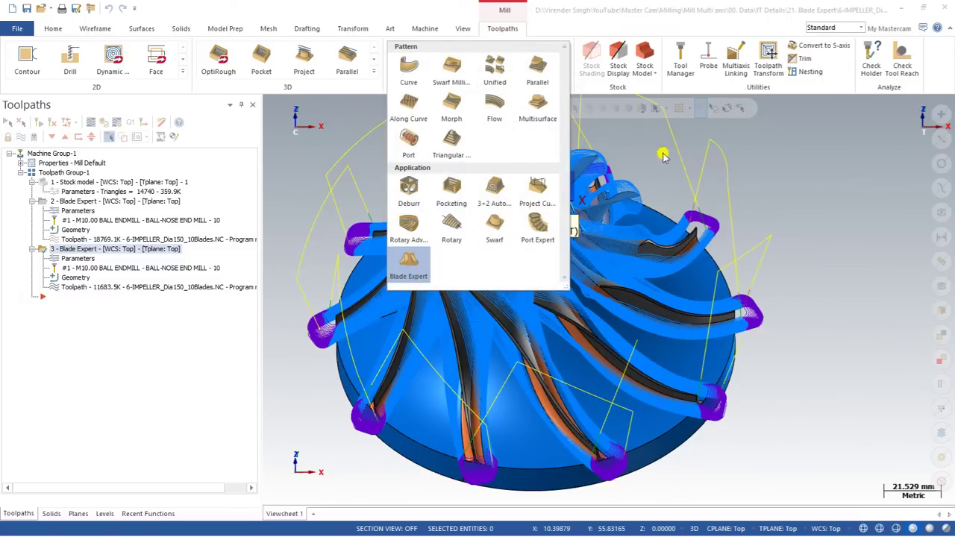
{"action": "left_click", "coordinate": [828, 170]}
{"action": "left_click", "coordinate": [21, 136]}
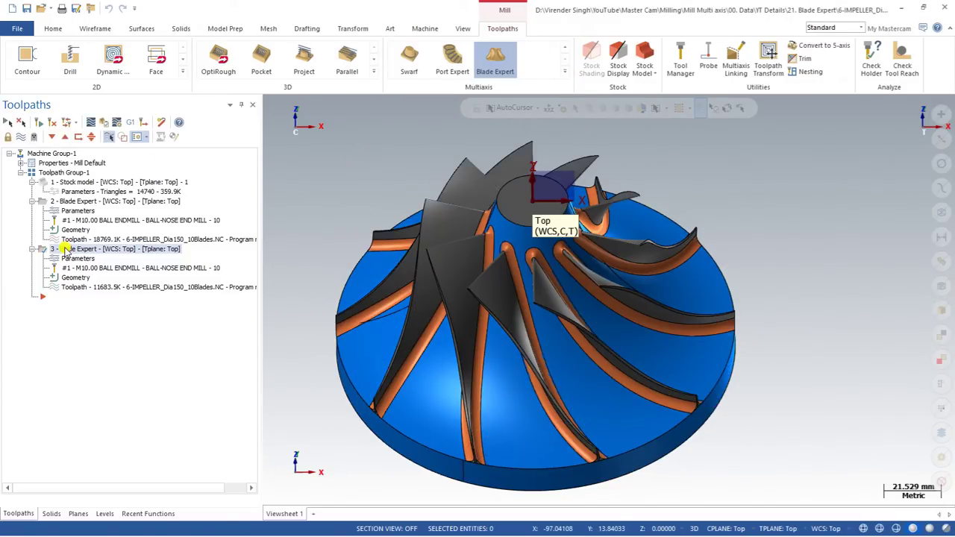
{"action": "left_click", "coordinate": [565, 72]}
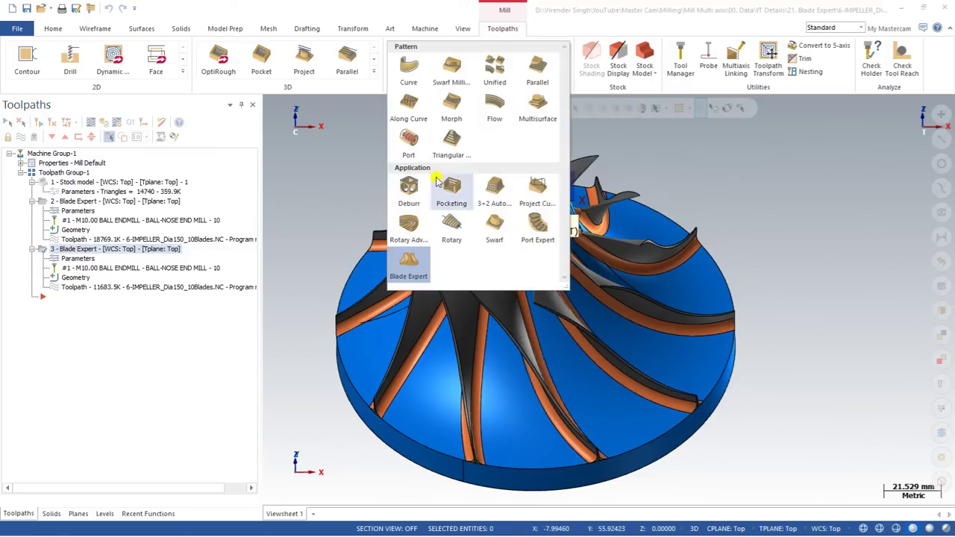
{"action": "left_click", "coordinate": [409, 263]}
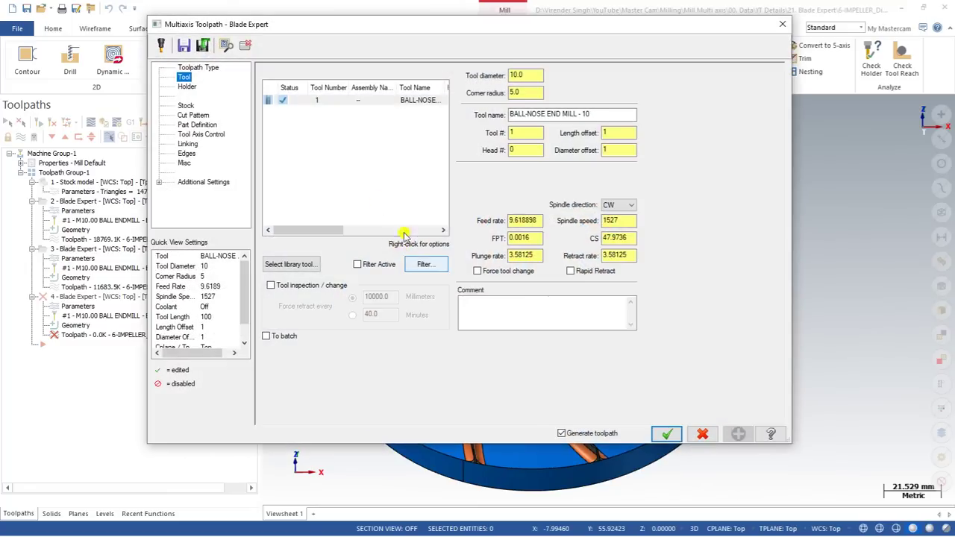
Use the 10 mm ball-nose end mill (feed 5805.79, spindle 9549) and review the Holder and Stock pages
{"action": "left_click", "coordinate": [358, 99]}
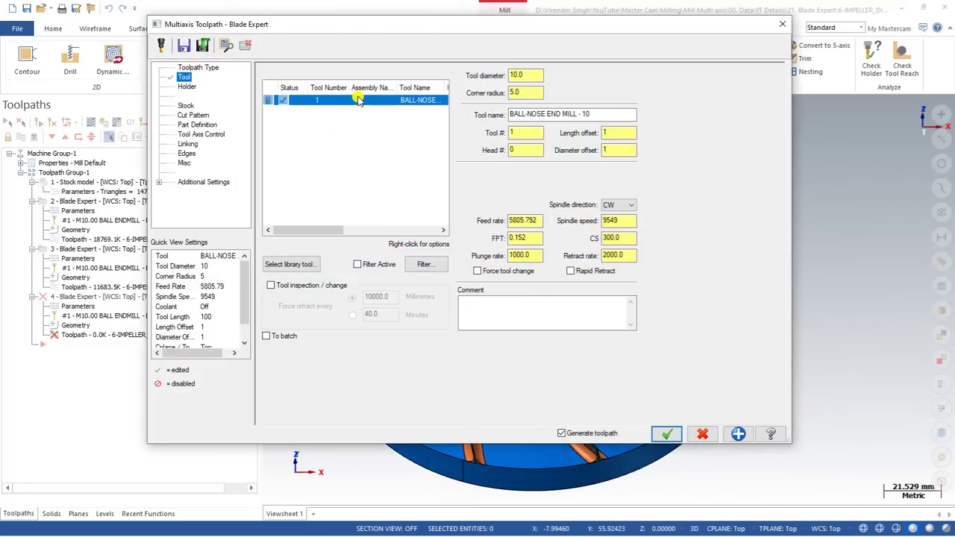
{"action": "left_click", "coordinate": [185, 105]}
{"action": "left_click", "coordinate": [186, 87]}
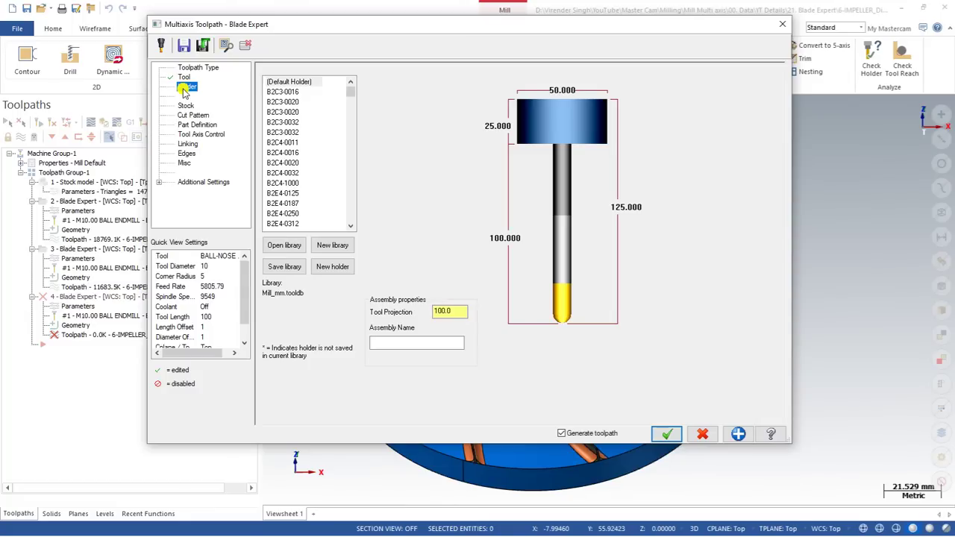
{"action": "left_click", "coordinate": [185, 105]}
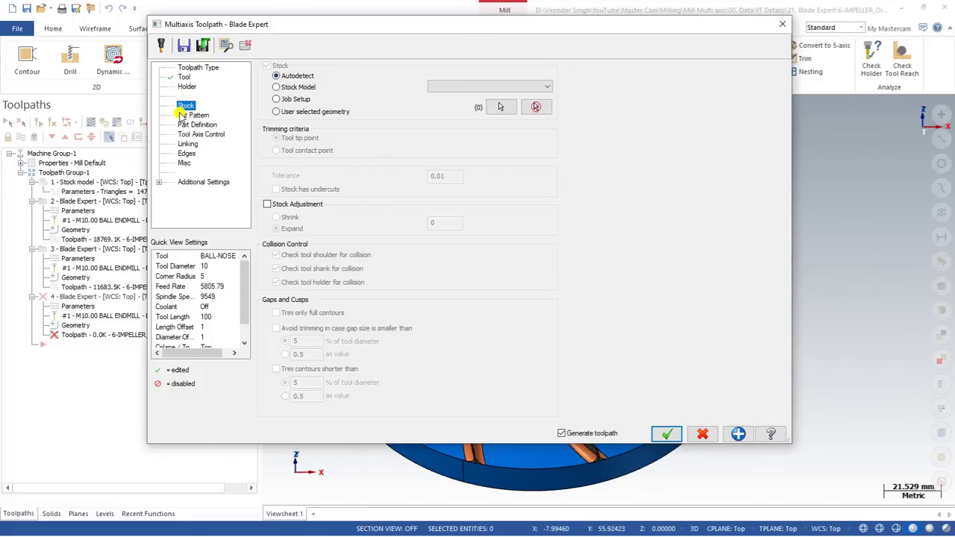
{"action": "left_click", "coordinate": [183, 115]}
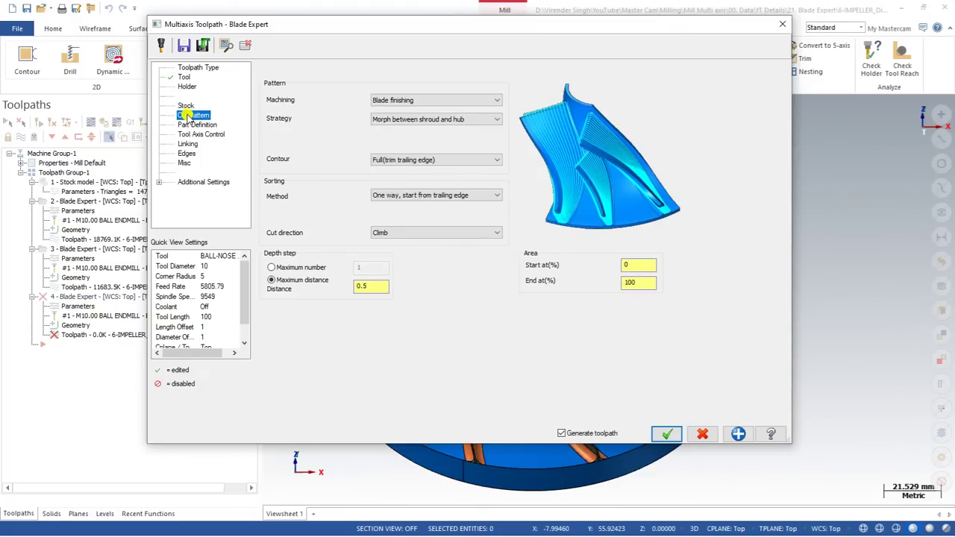
Change the Cut Pattern machining type from Blade finishing to Hub finishing
{"action": "left_click", "coordinate": [416, 100]}
{"action": "left_click", "coordinate": [401, 110]}
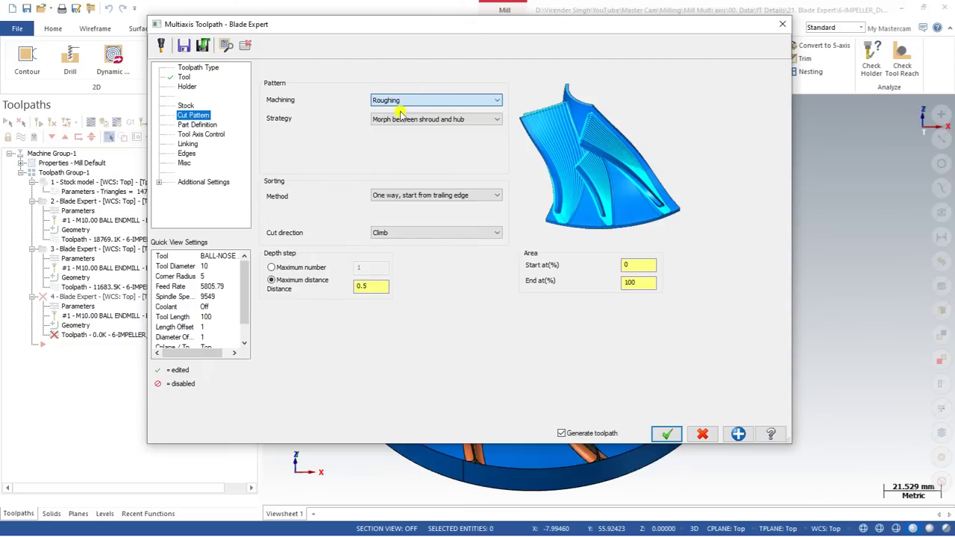
{"action": "left_click", "coordinate": [415, 100]}
{"action": "left_click", "coordinate": [416, 119]}
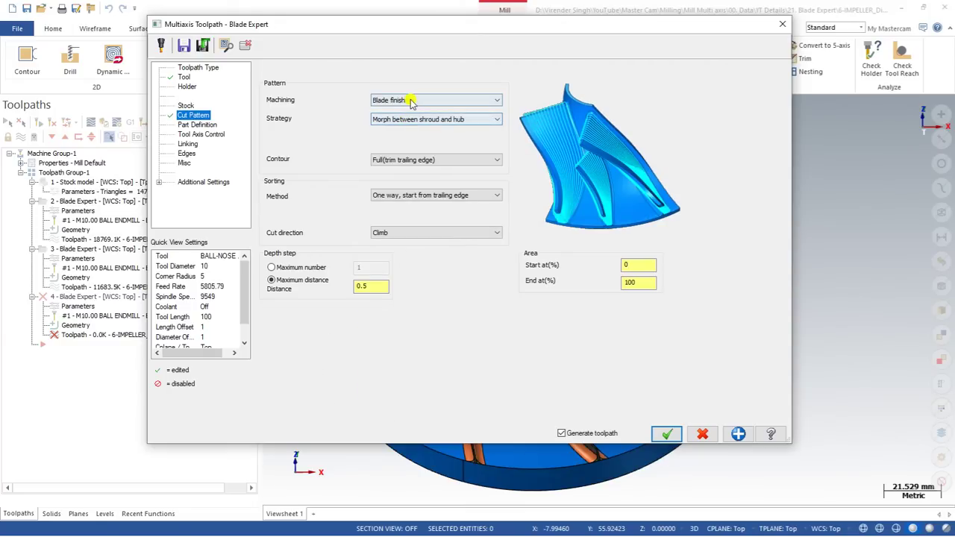
{"action": "left_click", "coordinate": [410, 103]}
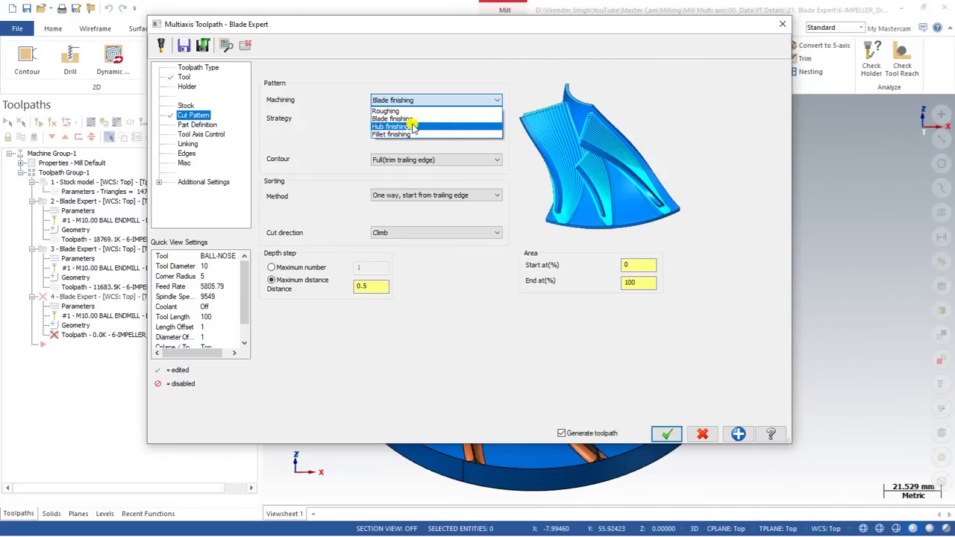
{"action": "left_click", "coordinate": [415, 126]}
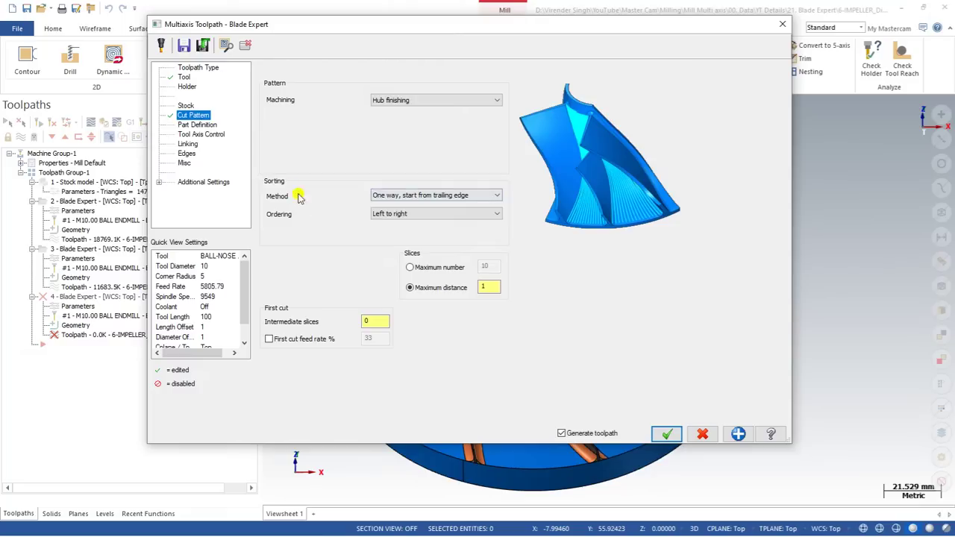
Sort hub passes zig-zag starting from the trailing edge, ordered from center away with climb cutting
{"action": "left_click", "coordinate": [418, 196]}
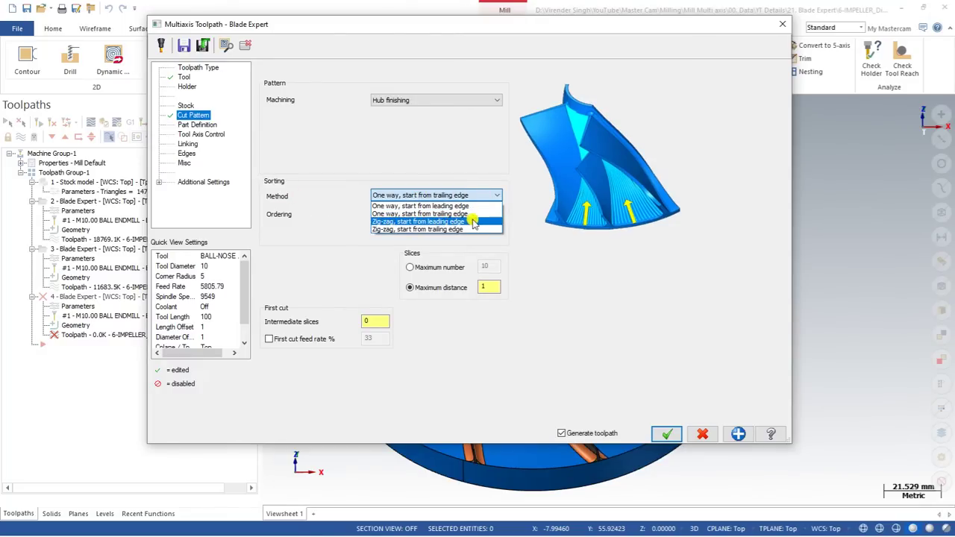
{"action": "left_click", "coordinate": [470, 222]}
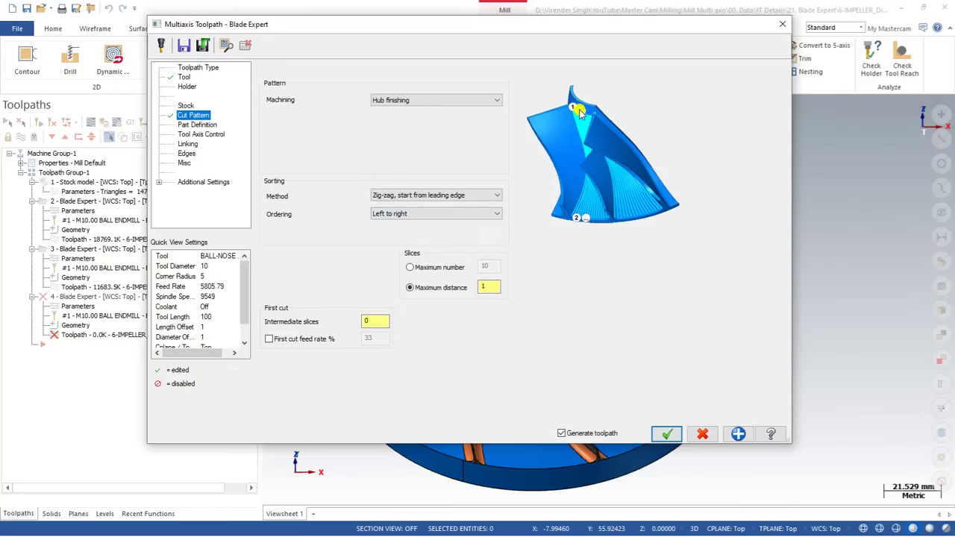
{"action": "left_click", "coordinate": [455, 196]}
{"action": "left_click", "coordinate": [431, 229]}
{"action": "left_click", "coordinate": [403, 214]}
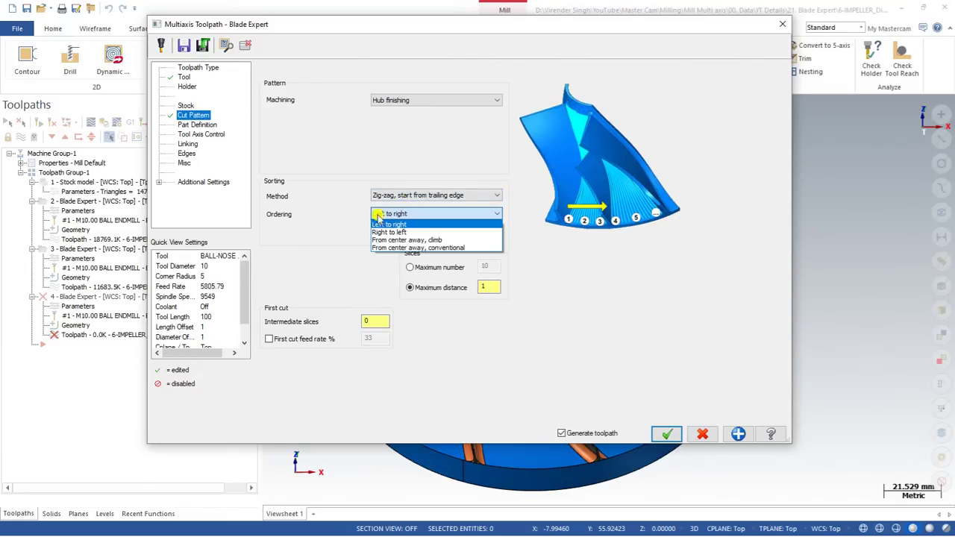
{"action": "left_click", "coordinate": [406, 239]}
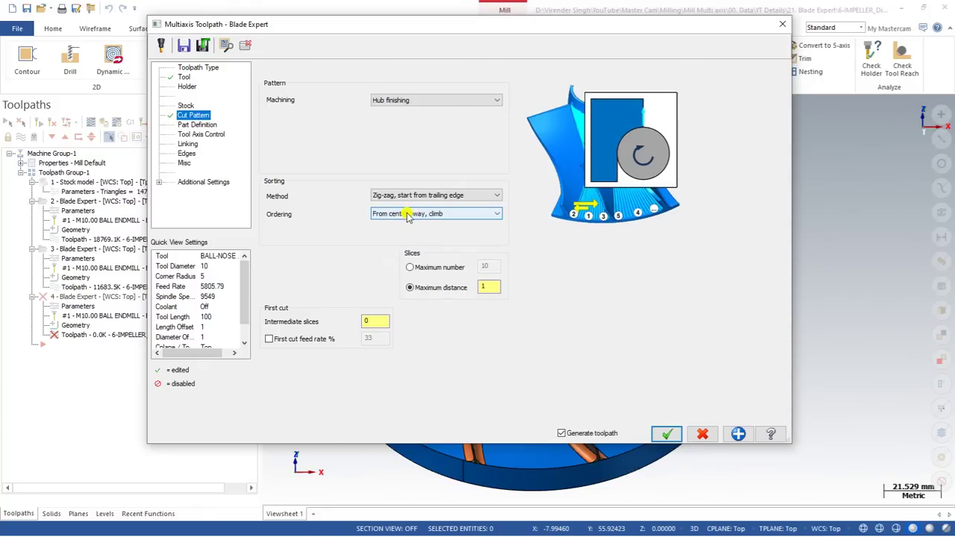
Set the maximum slice distance to 0.5 and intermediate slices to 0
{"action": "left_click", "coordinate": [492, 290]}
{"action": "left_click_drag", "start_coordinate": [490, 290], "coordinate": [461, 293]}
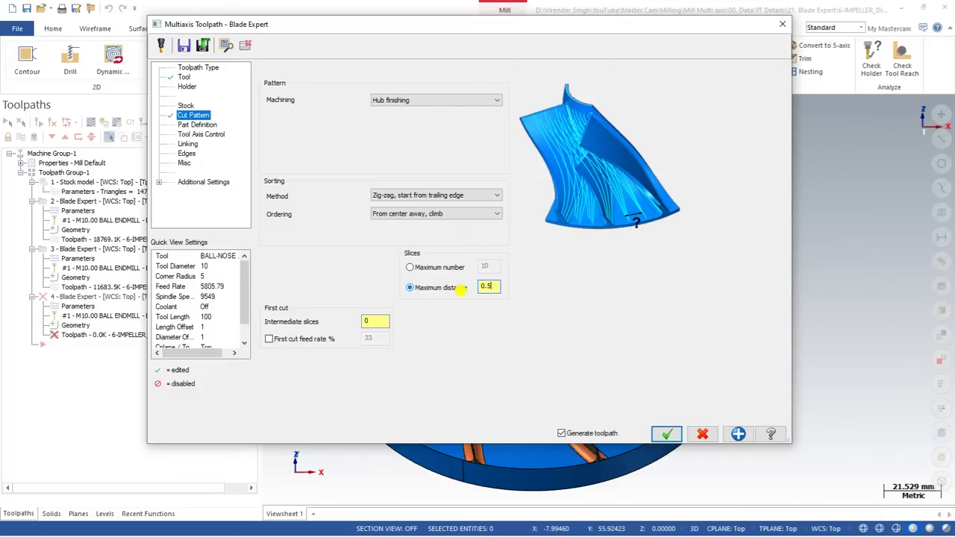
{"action": "key", "text": "Tab"}
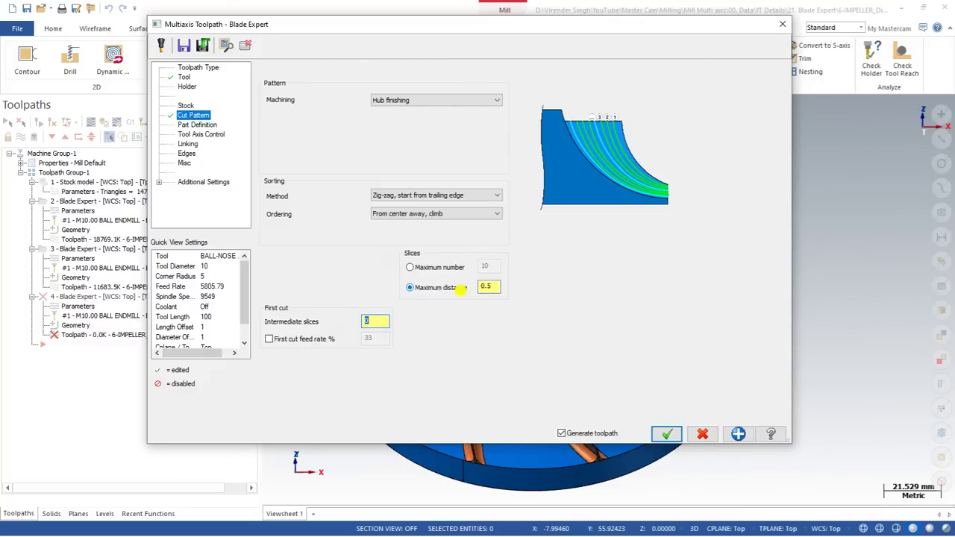
{"action": "left_click", "coordinate": [494, 285]}
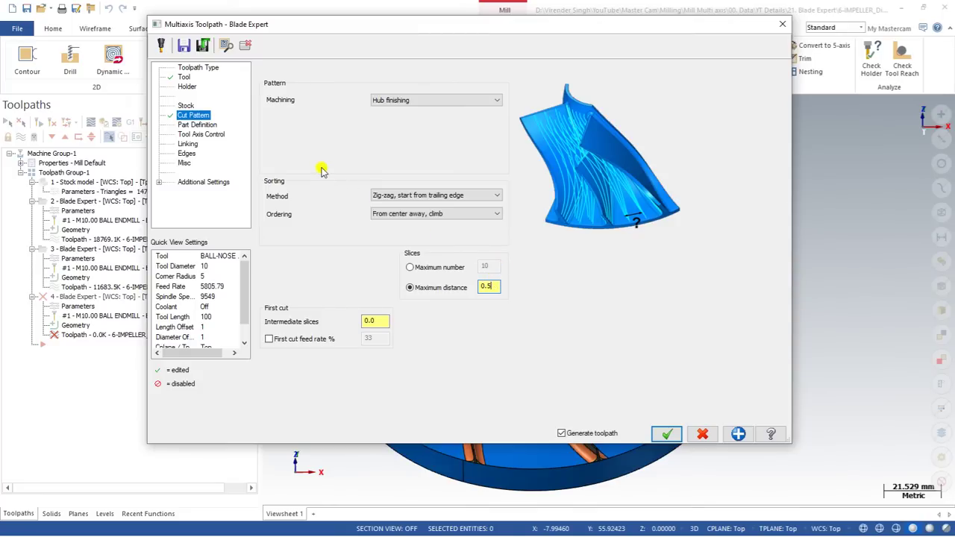
{"action": "left_click", "coordinate": [374, 322]}
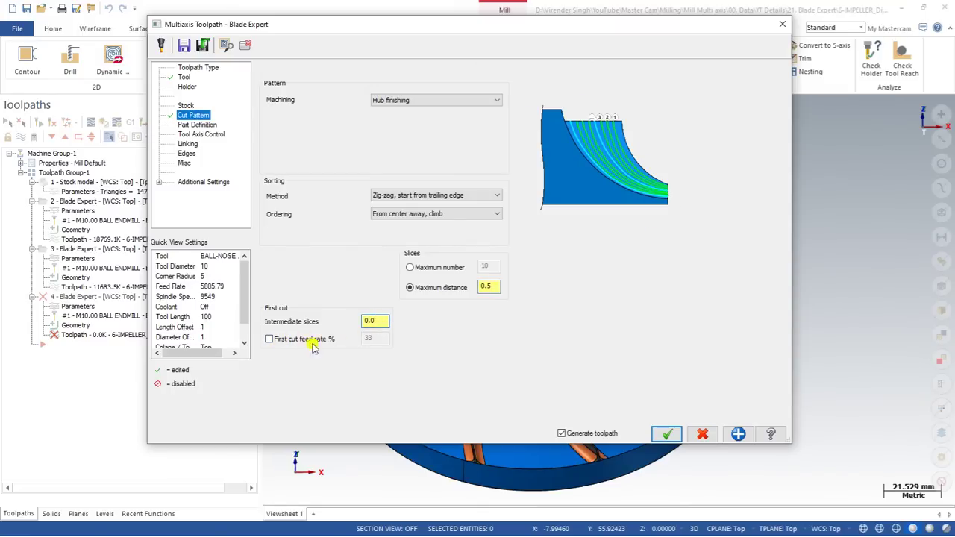
{"action": "left_click", "coordinate": [195, 125]}
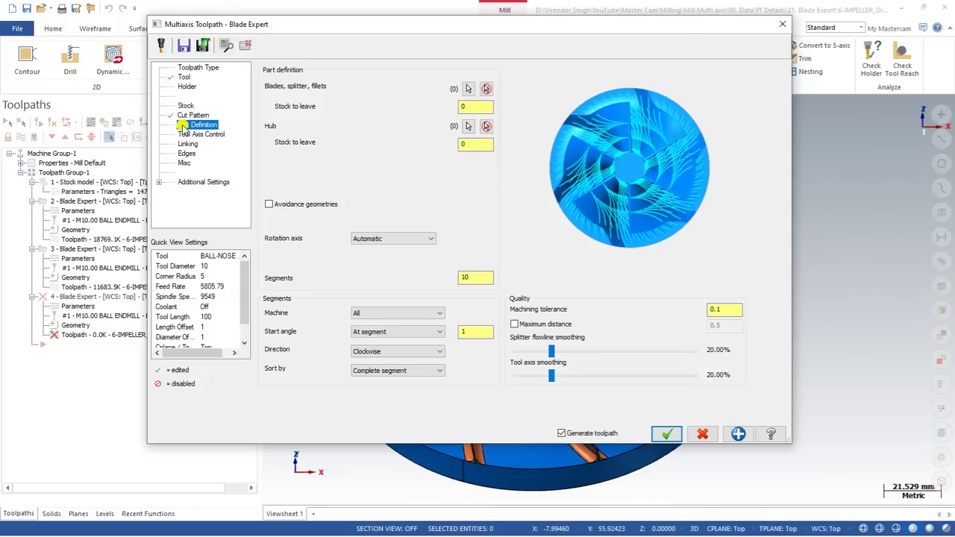
Assign the impeller's hub surface as the Hub geometry and set Segments to 1
{"action": "left_click", "coordinate": [469, 89]}
{"action": "scroll", "coordinate": [494, 292], "scroll_direction": "up", "scroll_amount": 3}
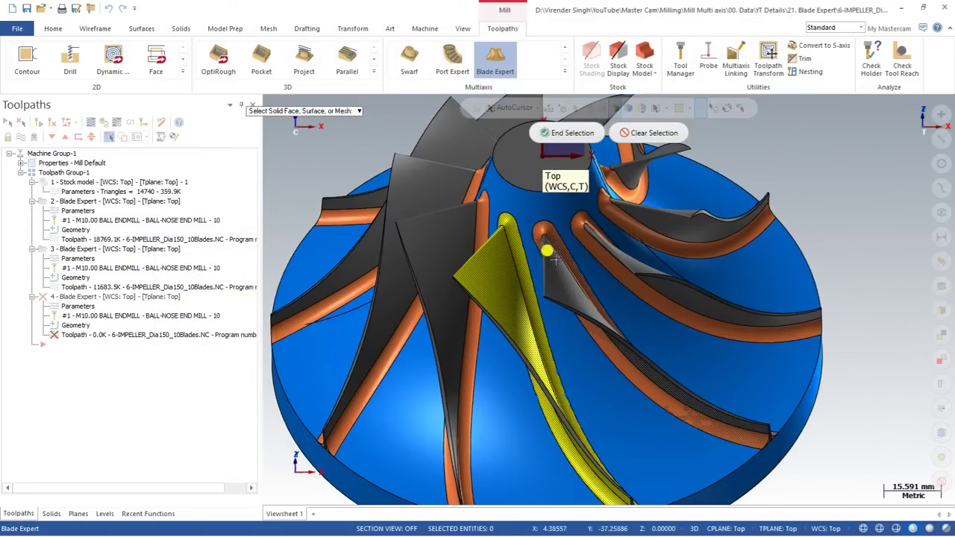
{"action": "left_click", "coordinate": [566, 133]}
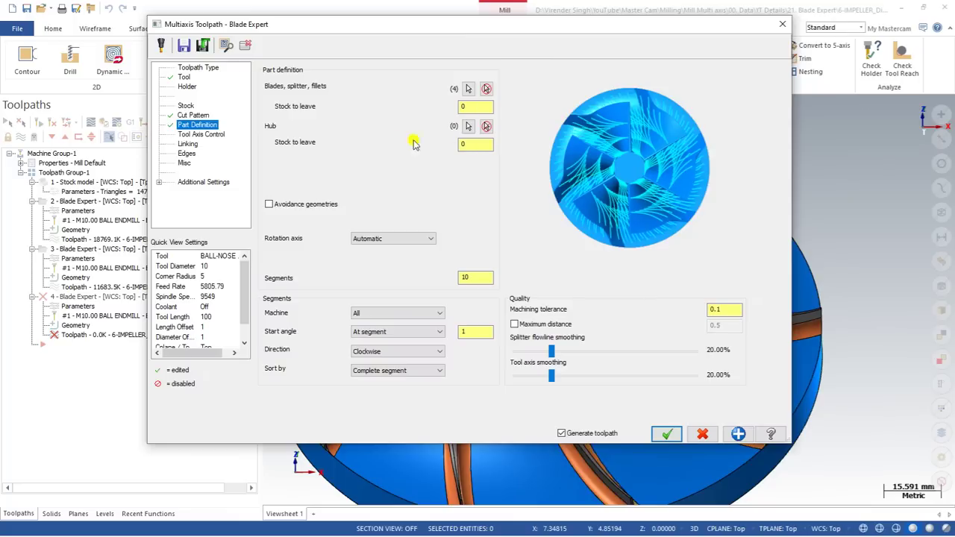
{"action": "left_click", "coordinate": [468, 127]}
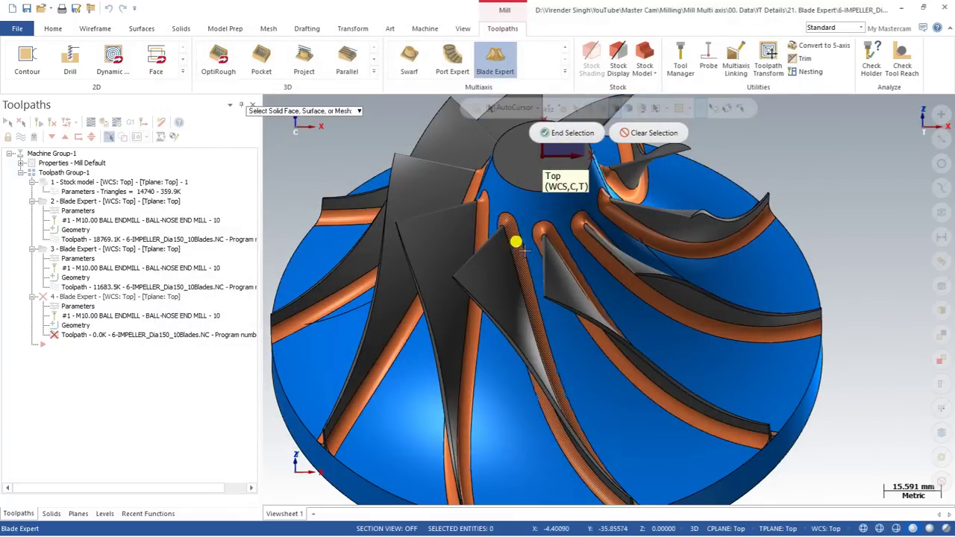
{"action": "left_click", "coordinate": [518, 199]}
{"action": "left_click", "coordinate": [575, 134]}
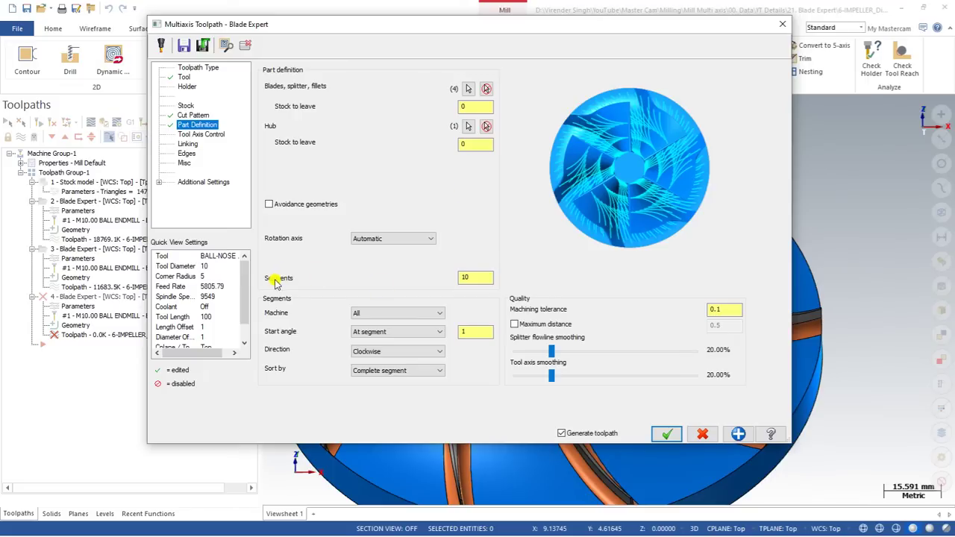
{"action": "left_click", "coordinate": [468, 278]}
Regenerate operation 4 on a single segment and play its backplot to view the hub finishing passes
{"action": "left_click", "coordinate": [666, 433]}
{"action": "middle_click_drag", "start_coordinate": [538, 254], "coordinate": [575, 328]}
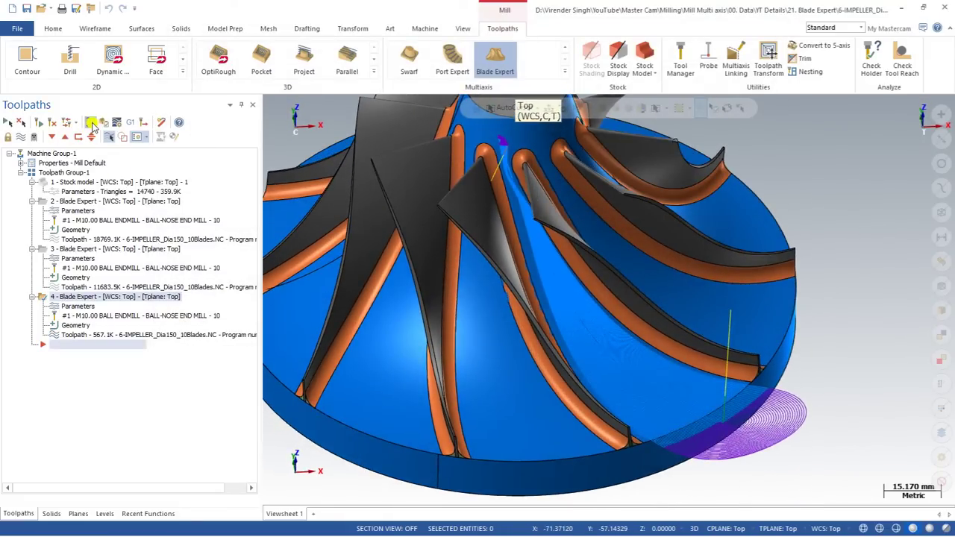
{"action": "left_click", "coordinate": [91, 122]}
{"action": "left_click", "coordinate": [270, 104]}
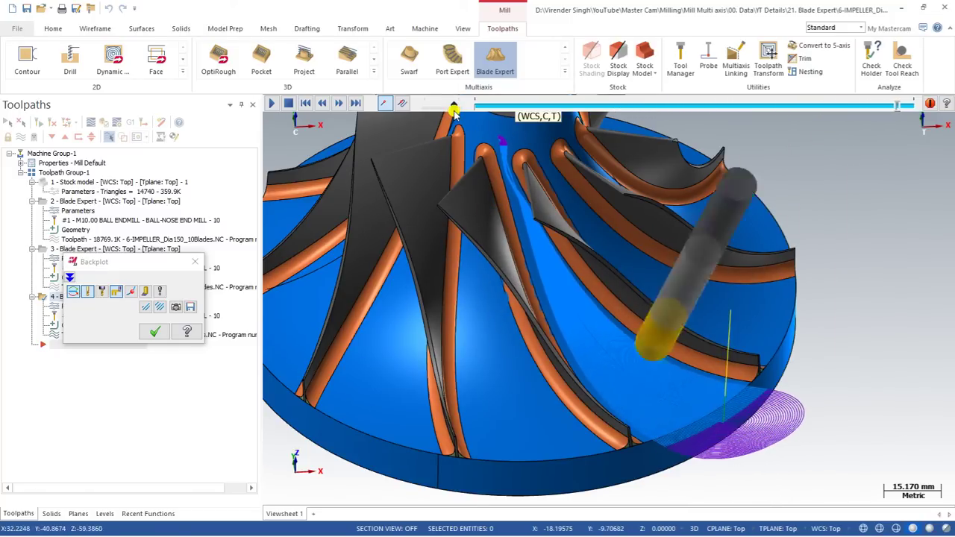
{"action": "key", "text": "Escape"}
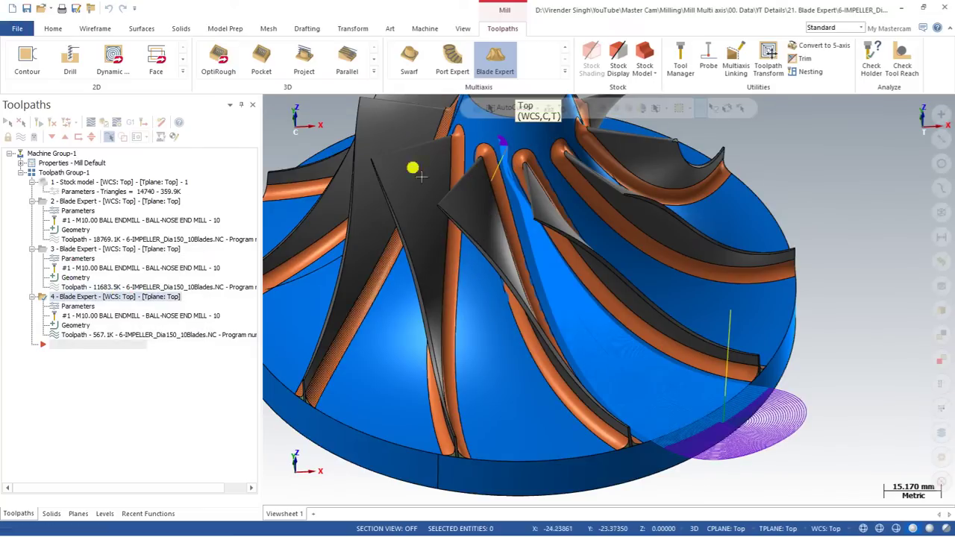
{"action": "scroll", "coordinate": [496, 346], "scroll_direction": "down", "scroll_amount": 2}
{"action": "middle_click_drag", "start_coordinate": [496, 344], "coordinate": [464, 337]}
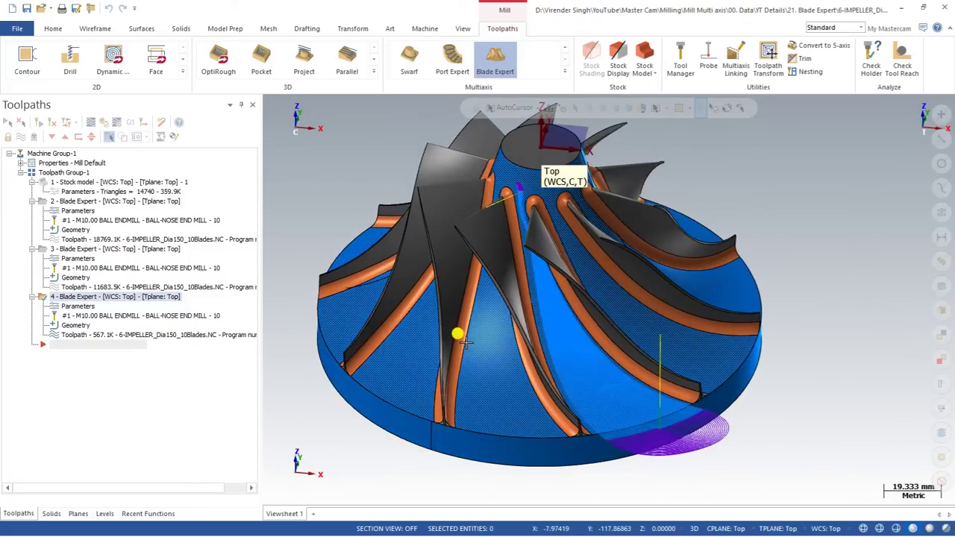
Change operation 4's Segments to 10 and regenerate the hub finishing toolpath around every blade
{"action": "left_click", "coordinate": [65, 307]}
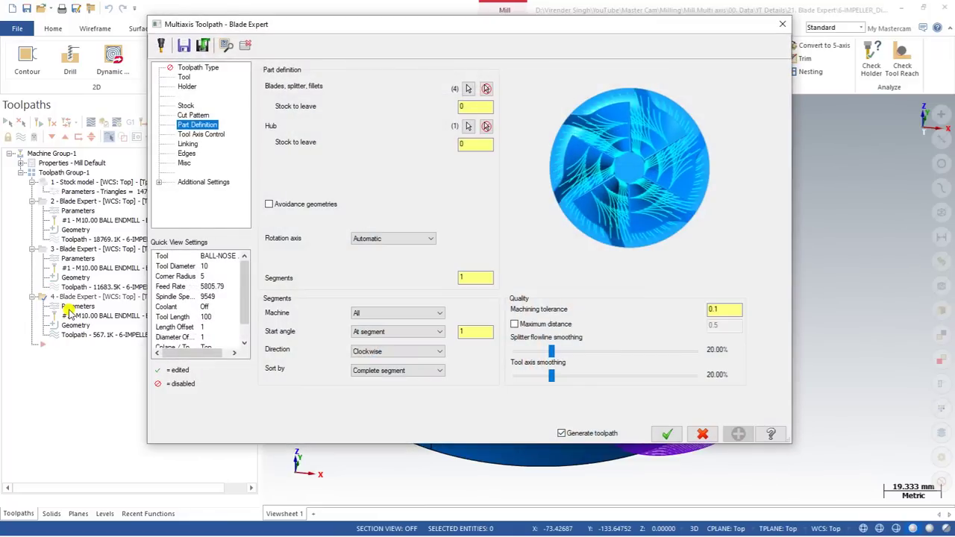
{"action": "left_click", "coordinate": [464, 278]}
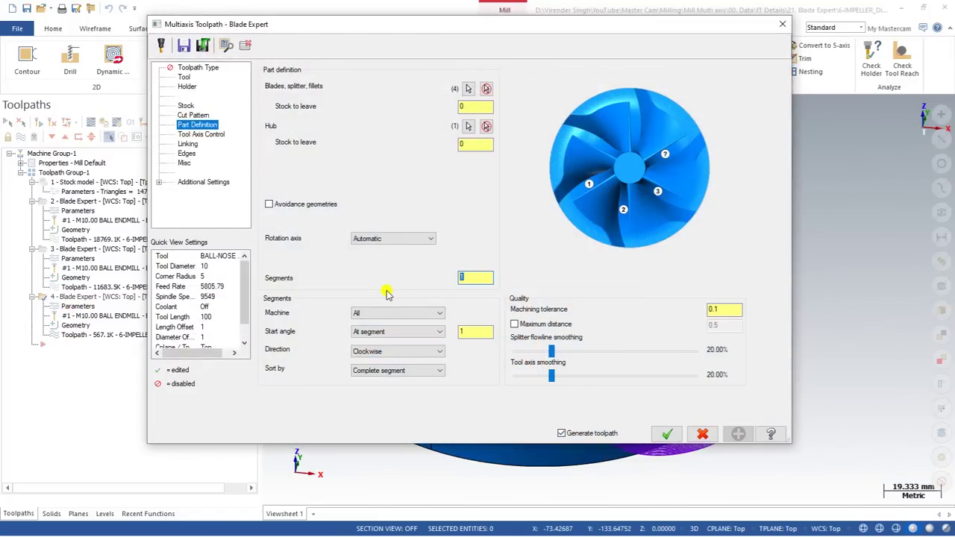
{"action": "type", "text": "0"}
{"action": "key", "text": "Tab"}
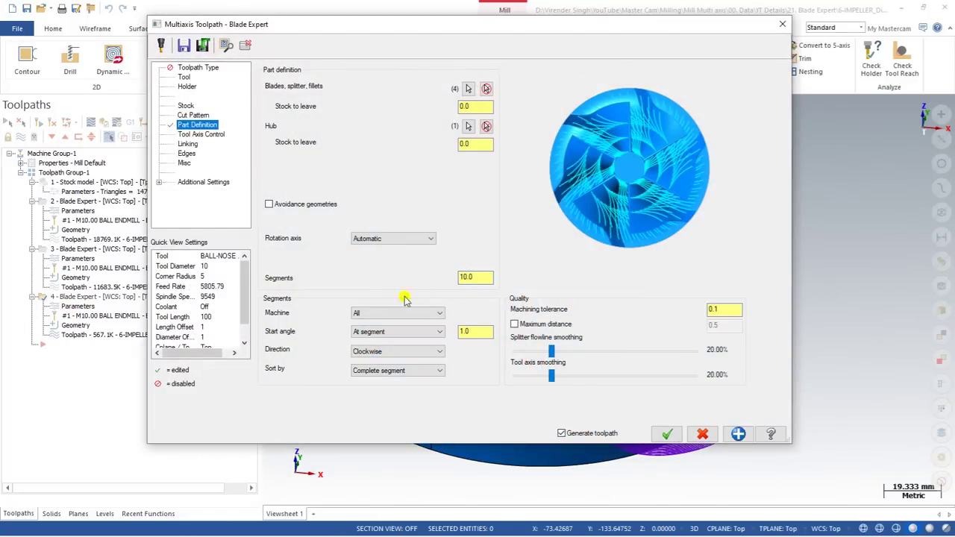
{"action": "left_click", "coordinate": [667, 433]}
{"action": "mouse_move", "coordinate": [516, 309]}
{"action": "middle_mouse_down"}
{"action": "mouse_move", "coordinate": [510, 261]}
{"action": "mouse_move", "coordinate": [510, 301]}
{"action": "mouse_move", "coordinate": [485, 308]}
{"action": "mouse_move", "coordinate": [513, 306]}
{"action": "mouse_move", "coordinate": [502, 302]}
{"action": "middle_mouse_up"}
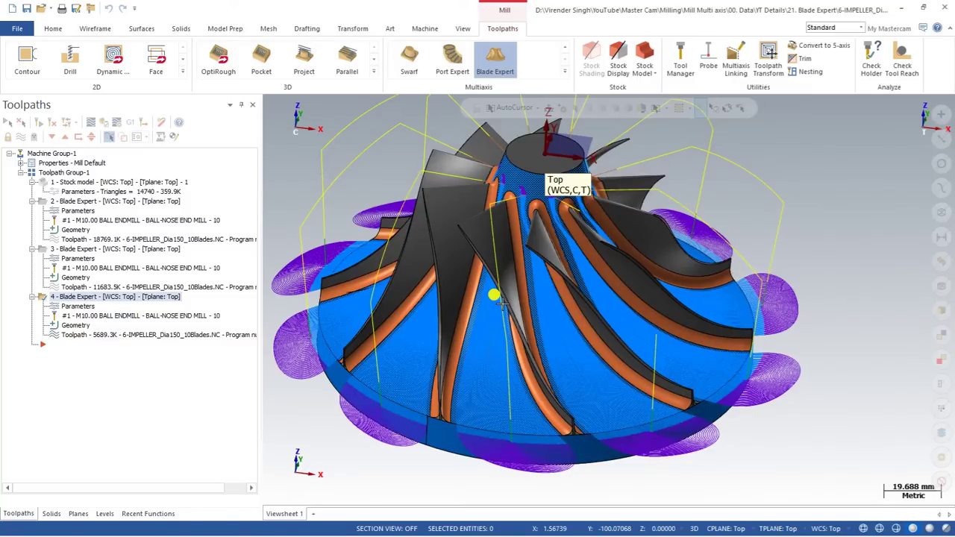
{"action": "middle_click_drag", "start_coordinate": [502, 302], "coordinate": [496, 302]}
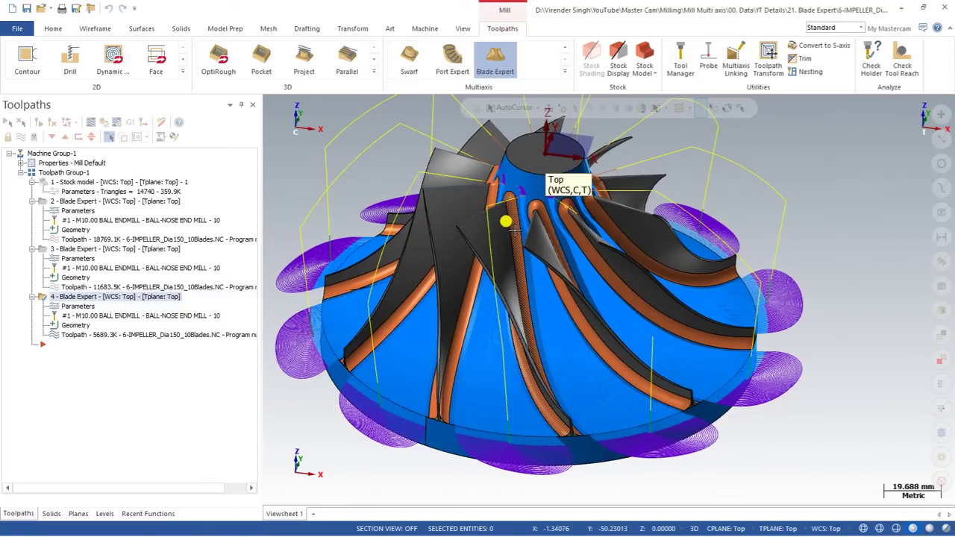
{"action": "scroll", "coordinate": [513, 231], "scroll_direction": "up", "scroll_amount": 8}
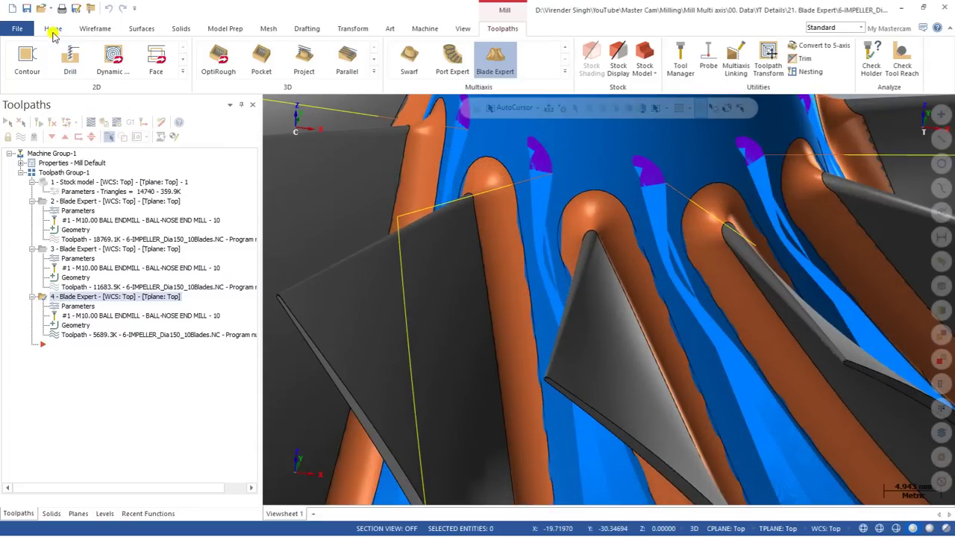
{"action": "left_click", "coordinate": [53, 31]}
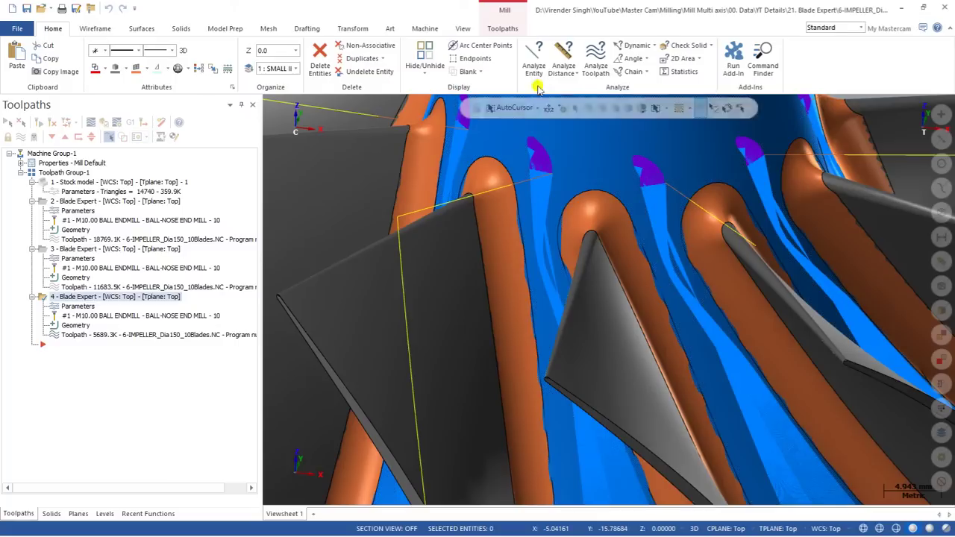
{"action": "left_click", "coordinate": [629, 47]}
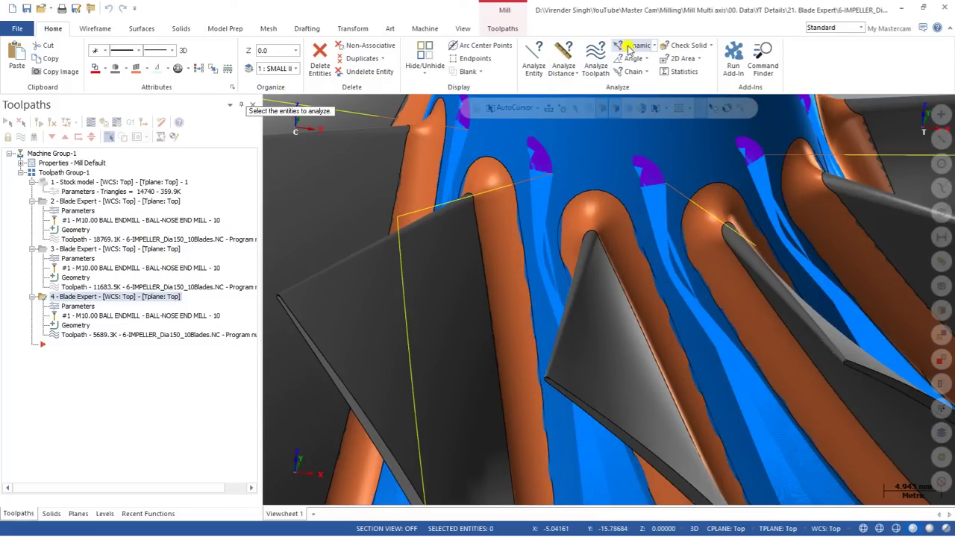
{"action": "left_click", "coordinate": [483, 208]}
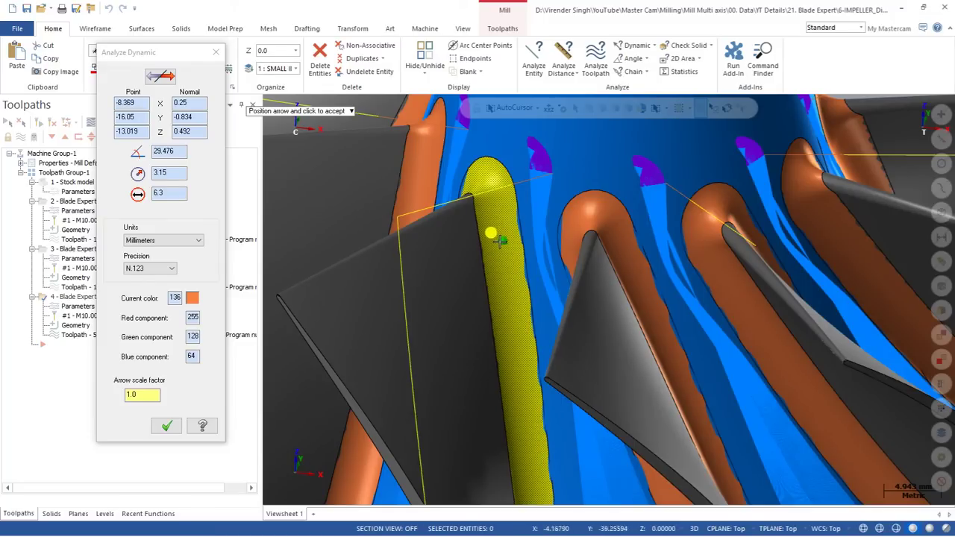
{"action": "left_click", "coordinate": [494, 233]}
{"action": "scroll", "coordinate": [494, 233], "scroll_direction": "down", "scroll_amount": 10}
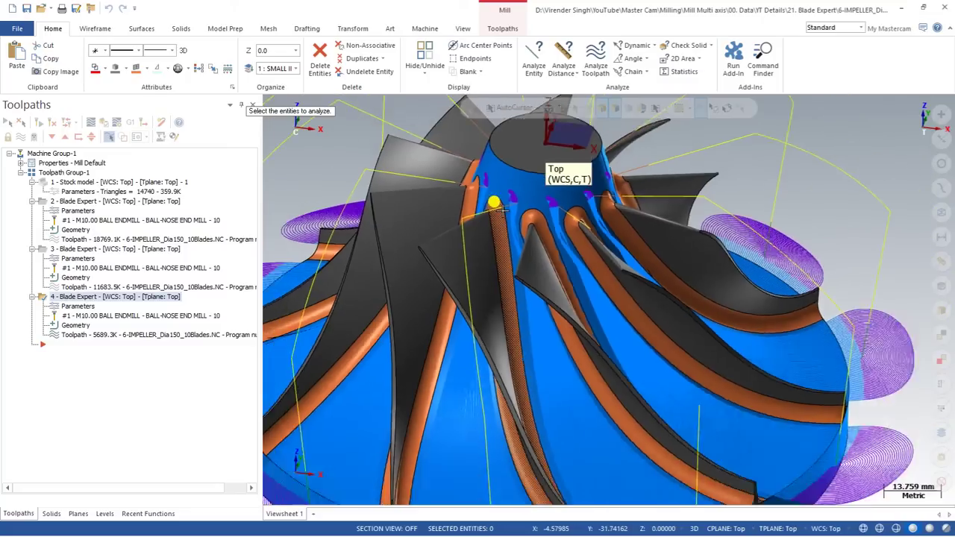
{"action": "scroll", "coordinate": [496, 295], "scroll_direction": "up", "scroll_amount": 1}
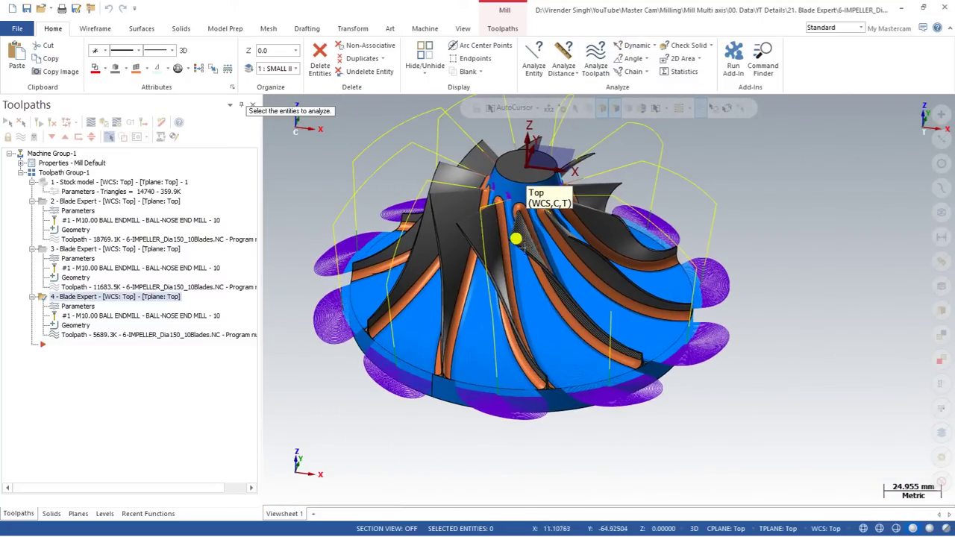
{"action": "scroll", "coordinate": [495, 273], "scroll_direction": "up", "scroll_amount": 5}
{"action": "left_click", "coordinate": [498, 270]}
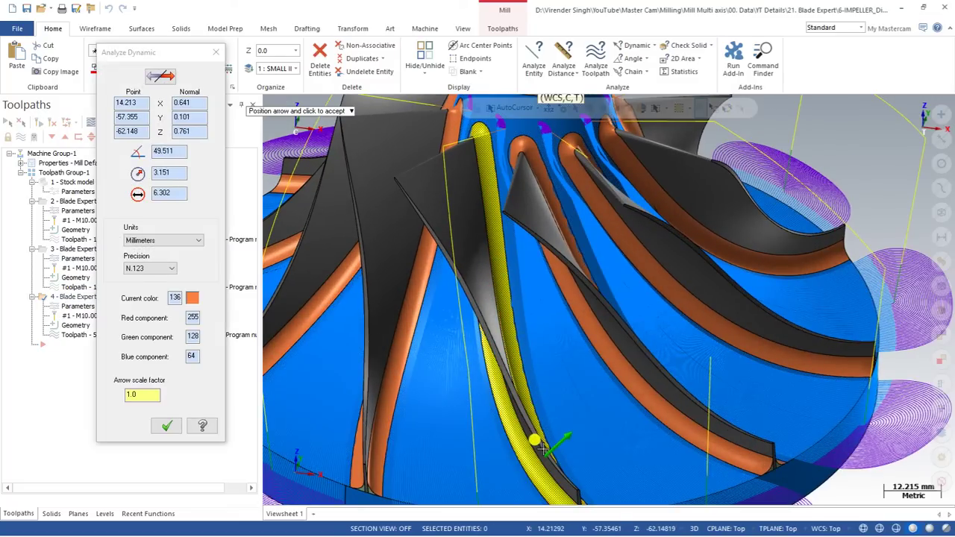
{"action": "key", "text": "Escape"}
{"action": "scroll", "coordinate": [524, 342], "scroll_direction": "down", "scroll_amount": 3}
{"action": "scroll", "coordinate": [525, 342], "scroll_direction": "down", "scroll_amount": 3}
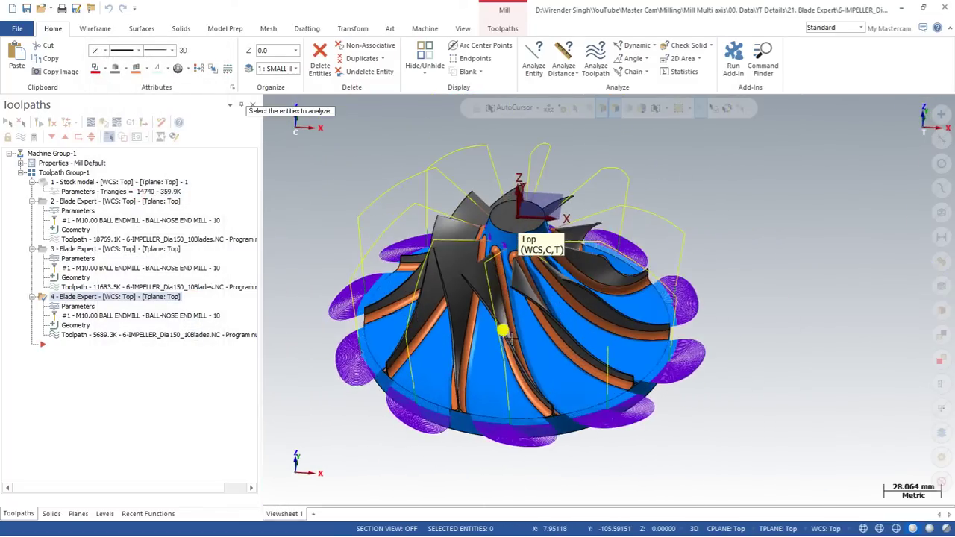
{"action": "left_click", "coordinate": [504, 29]}
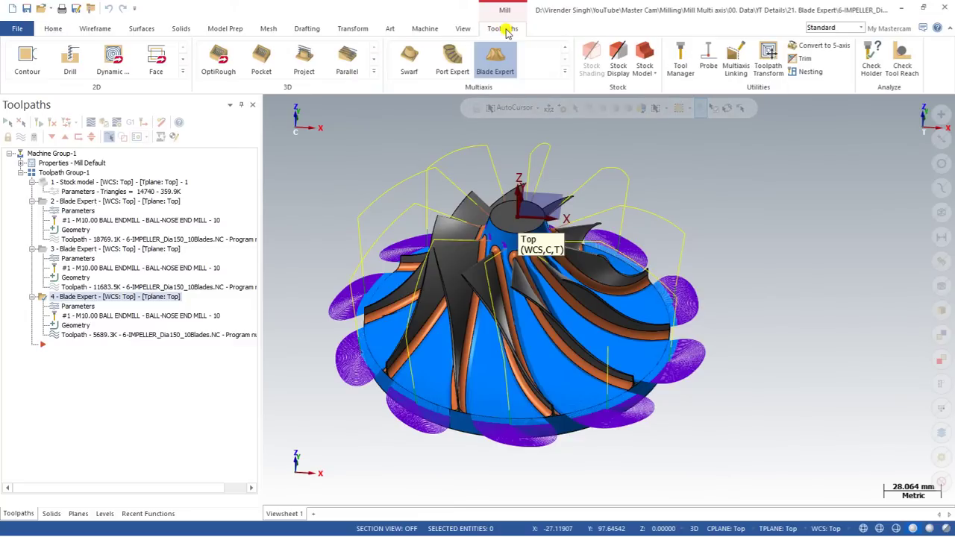
Start Blade Expert operation 5 and add the 6 mm ball-nose end mill from the library as tool 2
{"action": "left_click", "coordinate": [564, 71]}
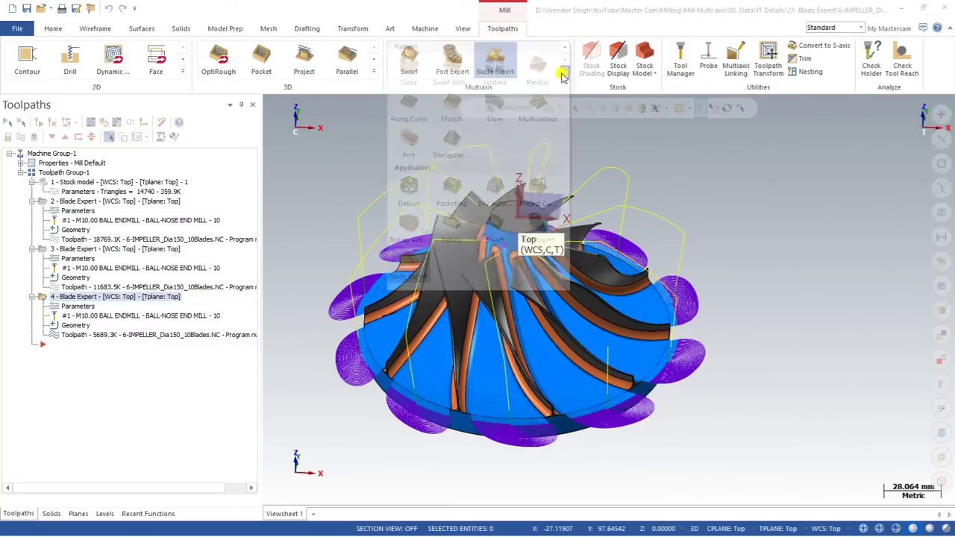
{"action": "left_click", "coordinate": [415, 270]}
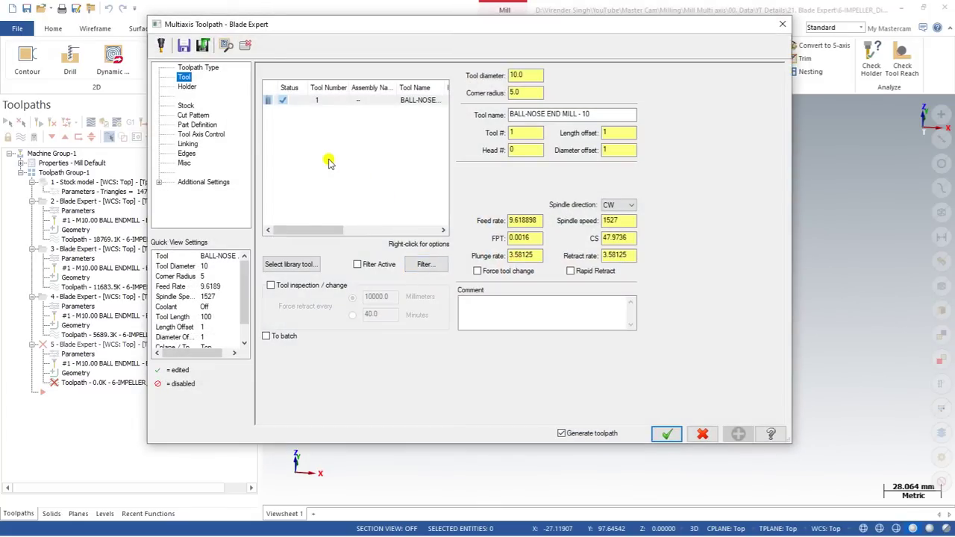
{"action": "left_click", "coordinate": [294, 267]}
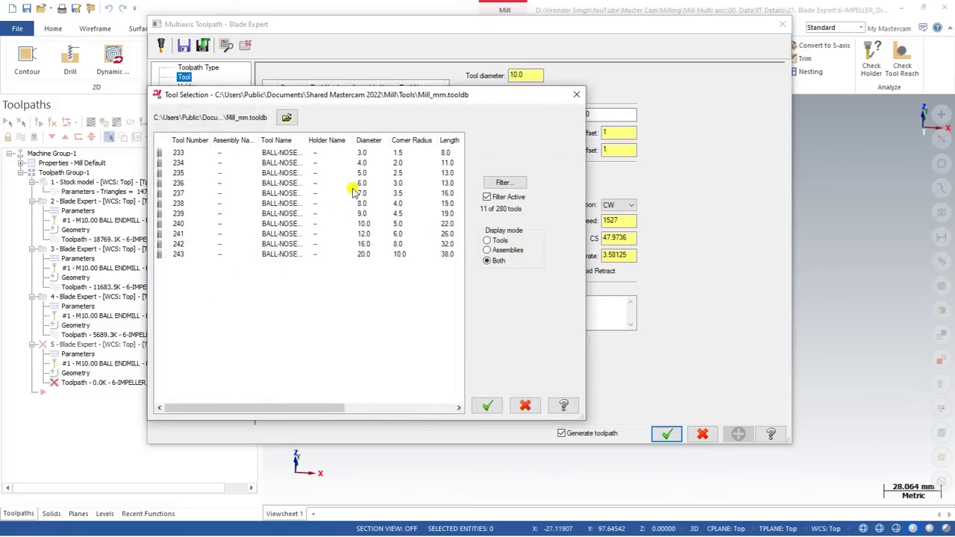
{"action": "double_click", "coordinate": [353, 185]}
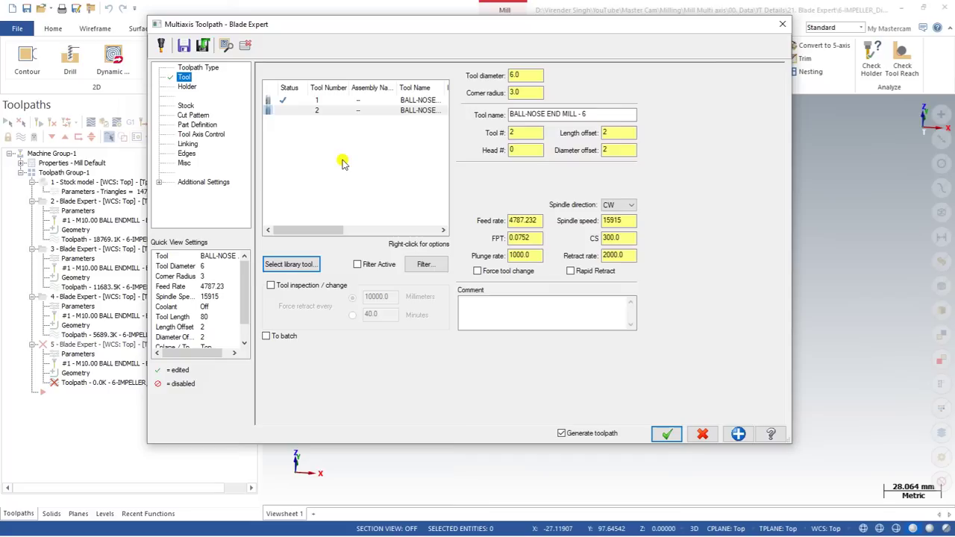
Switch the operation's machining type to Fillet finishing on the Cut Pattern page
{"action": "left_click", "coordinate": [184, 117]}
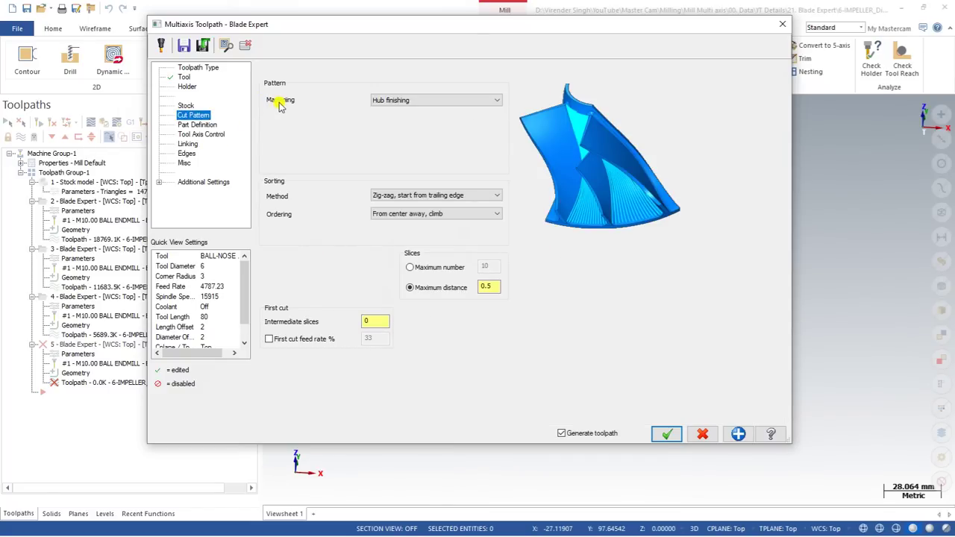
{"action": "left_click", "coordinate": [410, 100]}
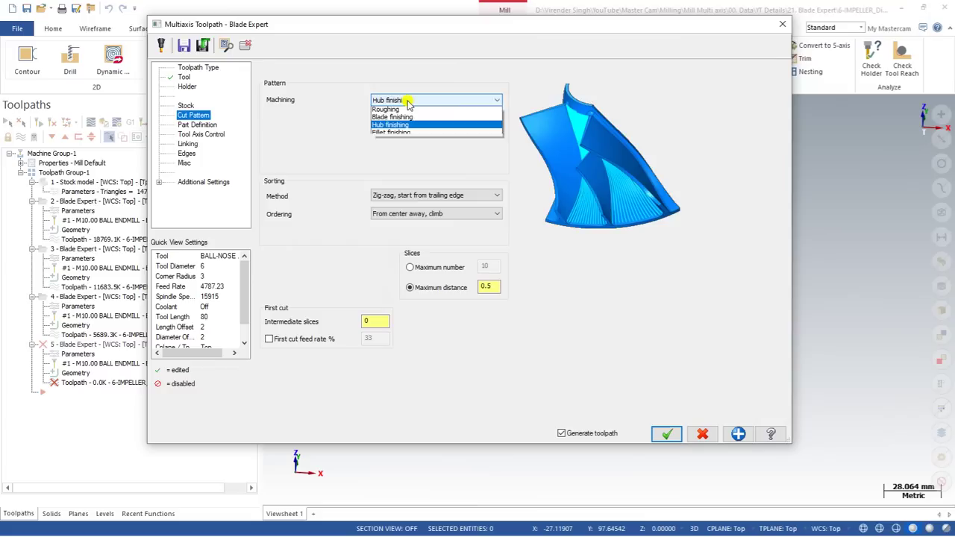
{"action": "left_click", "coordinate": [385, 135]}
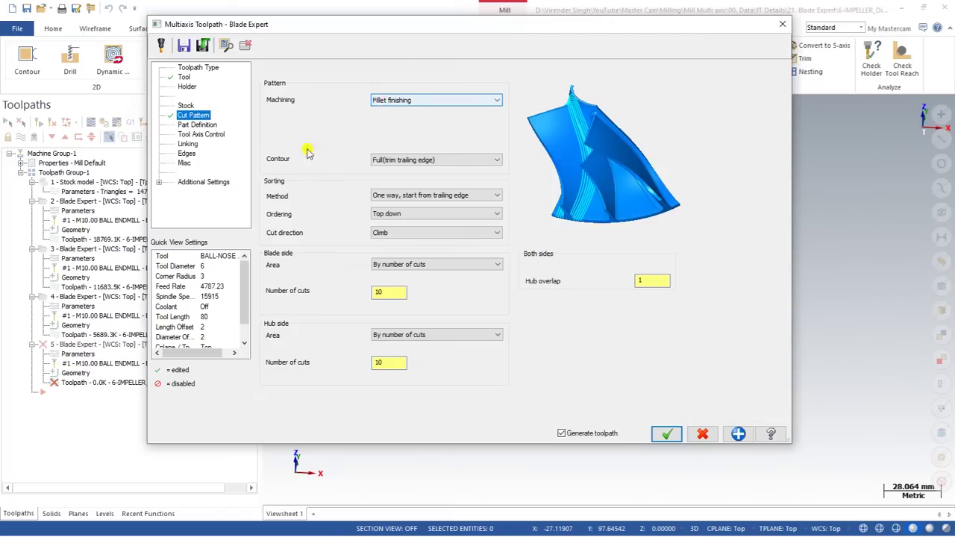
Keep Full (trim trailing edge) contour, one-way from trailing edge sorting, and Top down ordering
{"action": "left_click", "coordinate": [406, 159]}
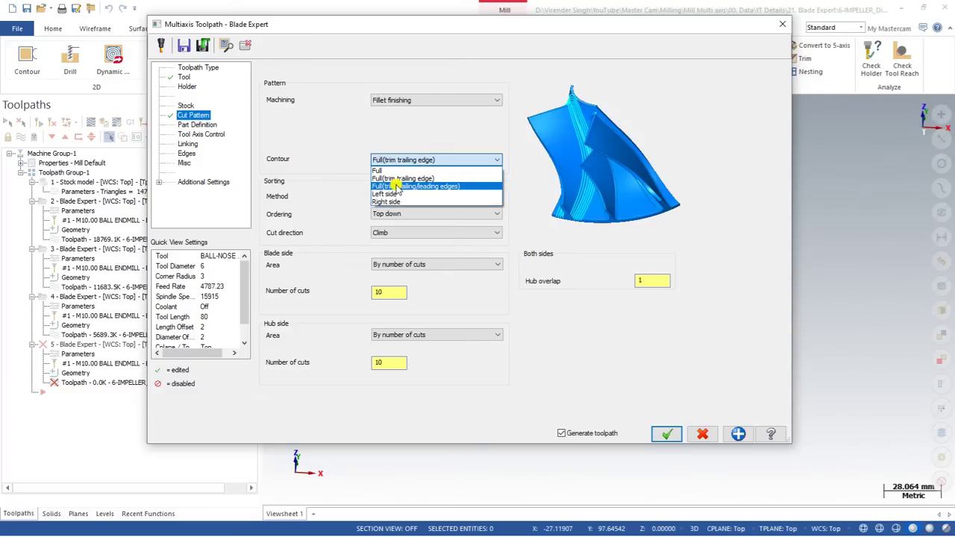
{"action": "left_click", "coordinate": [397, 179]}
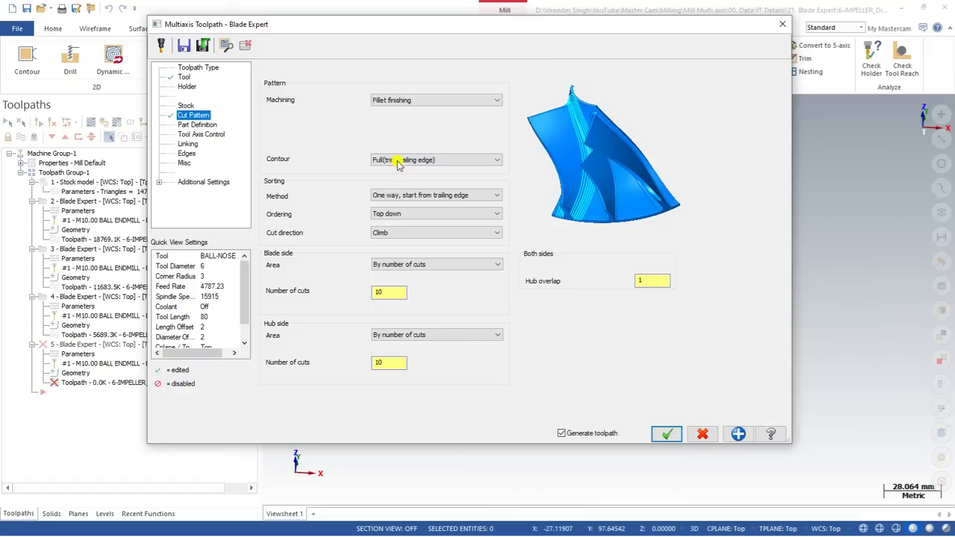
{"action": "left_click", "coordinate": [396, 164]}
{"action": "left_click", "coordinate": [395, 181]}
{"action": "left_click", "coordinate": [396, 197]}
{"action": "left_click", "coordinate": [397, 199]}
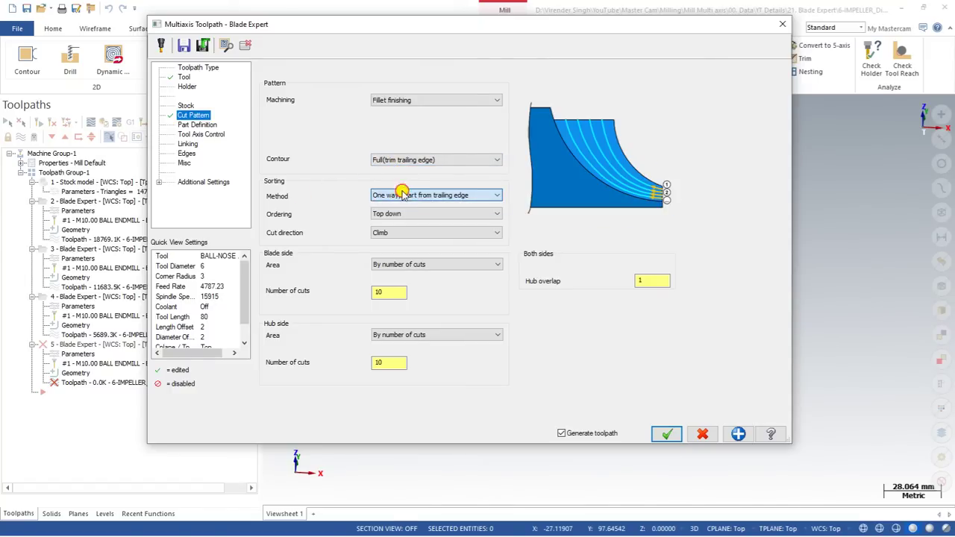
{"action": "left_click", "coordinate": [404, 161]}
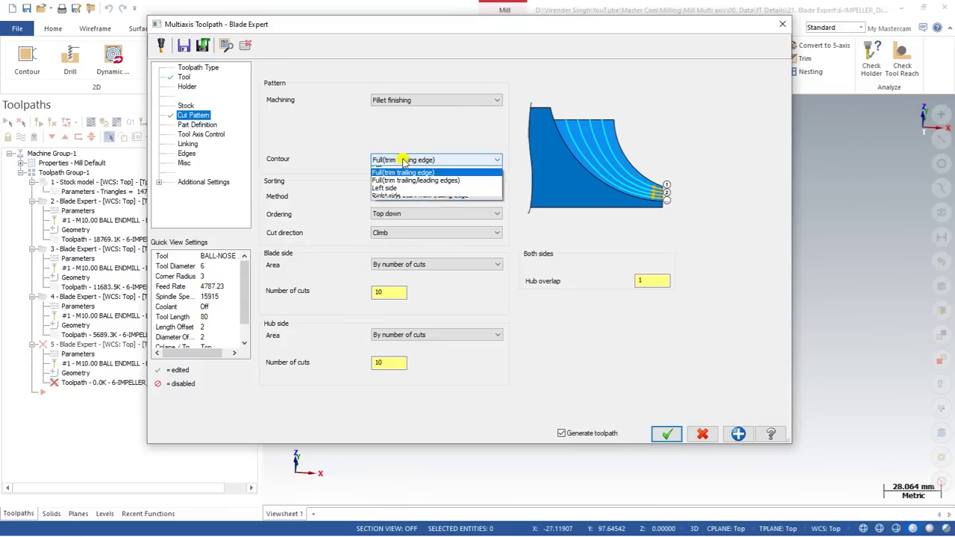
{"action": "left_click", "coordinate": [405, 170]}
{"action": "left_click", "coordinate": [405, 214]}
{"action": "left_click", "coordinate": [409, 214]}
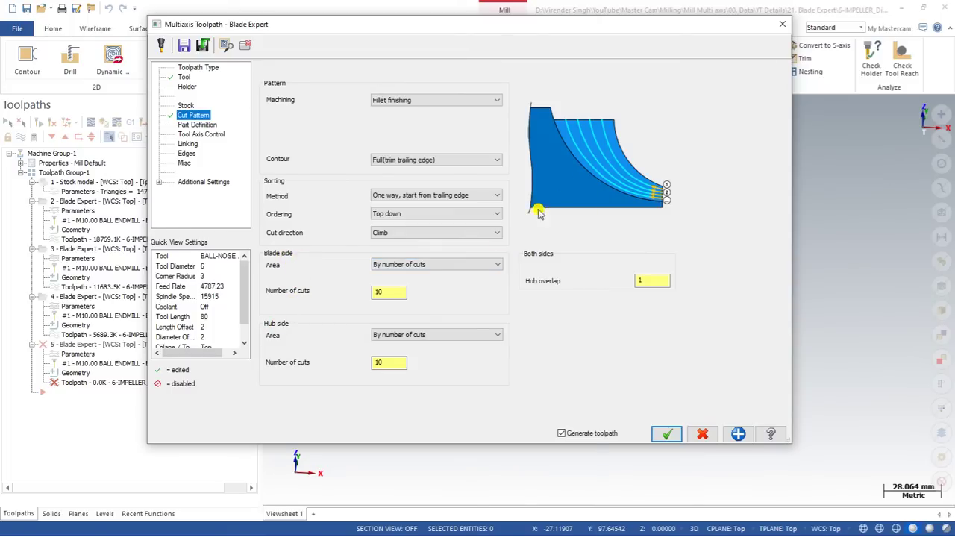
Keep the blade side by number of cuts, set hub overlap to 2, then show Part Definition
{"action": "left_click", "coordinate": [380, 294]}
{"action": "left_click", "coordinate": [405, 264]}
{"action": "left_click", "coordinate": [403, 274]}
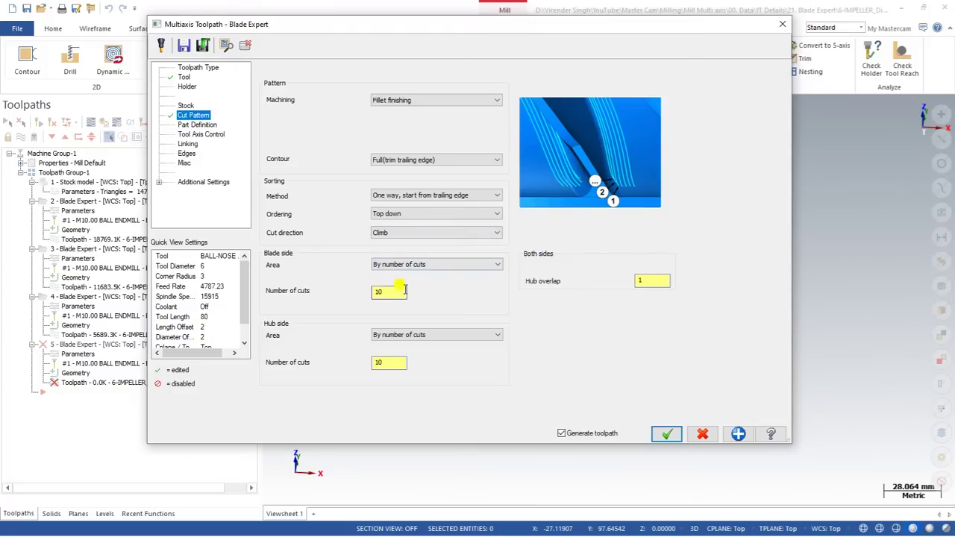
{"action": "left_click_drag", "start_coordinate": [387, 293], "coordinate": [354, 293]}
{"action": "left_click", "coordinate": [653, 282]}
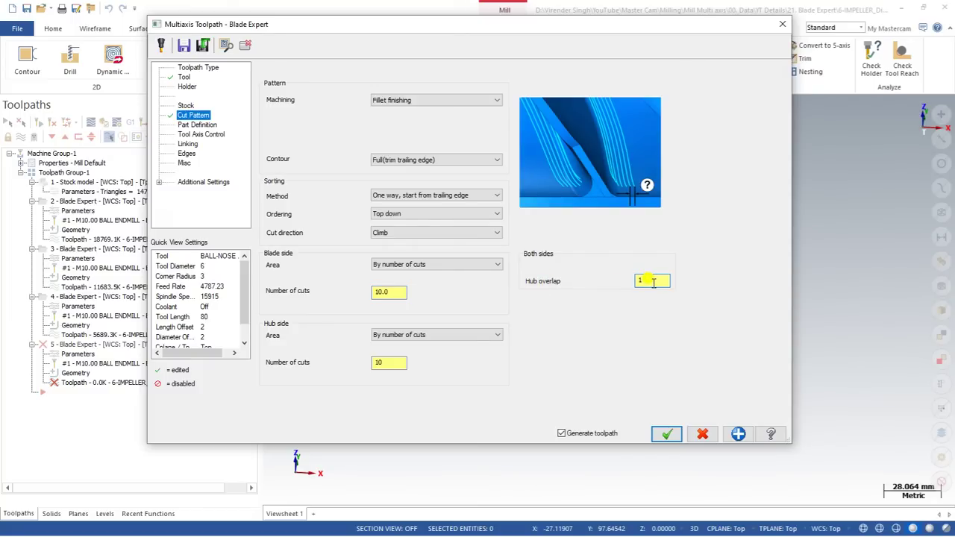
{"action": "double_click", "coordinate": [643, 278]}
{"action": "double_click", "coordinate": [649, 279]}
{"action": "double_click", "coordinate": [389, 291]}
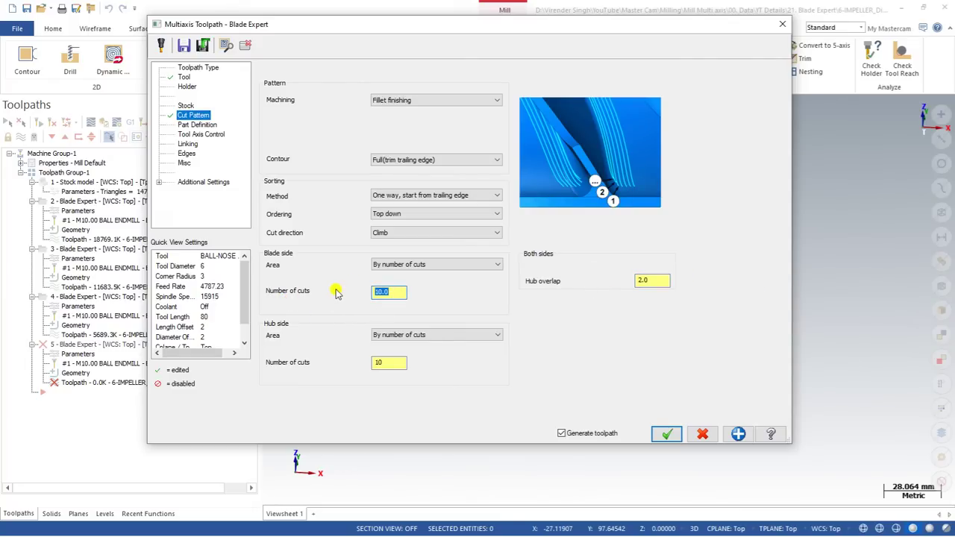
{"action": "left_click", "coordinate": [657, 280]}
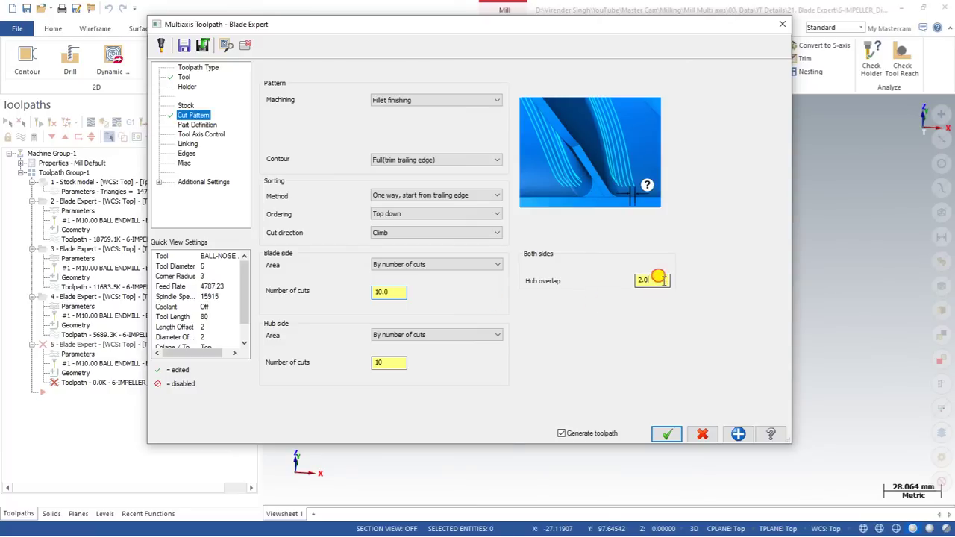
{"action": "left_click", "coordinate": [655, 278]}
{"action": "double_click", "coordinate": [652, 277]}
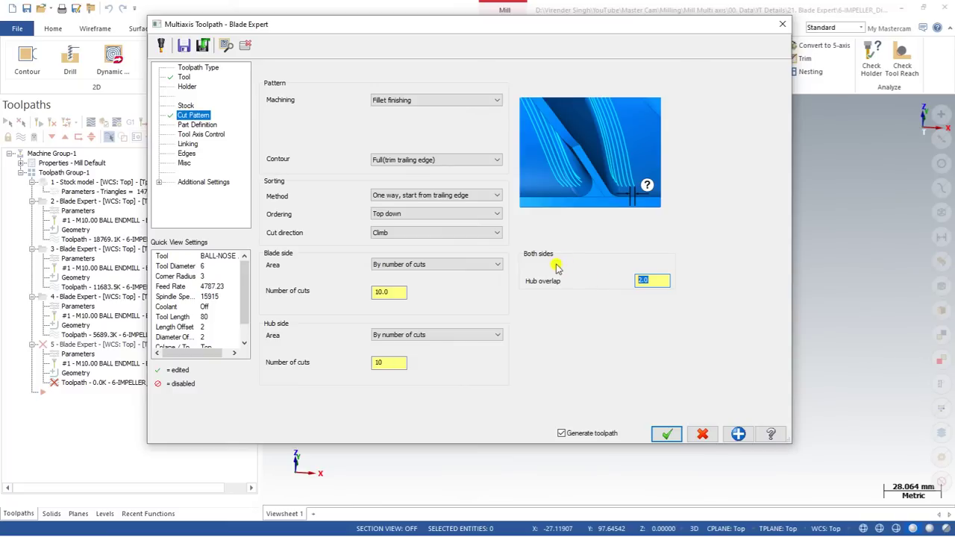
{"action": "left_click", "coordinate": [197, 125]}
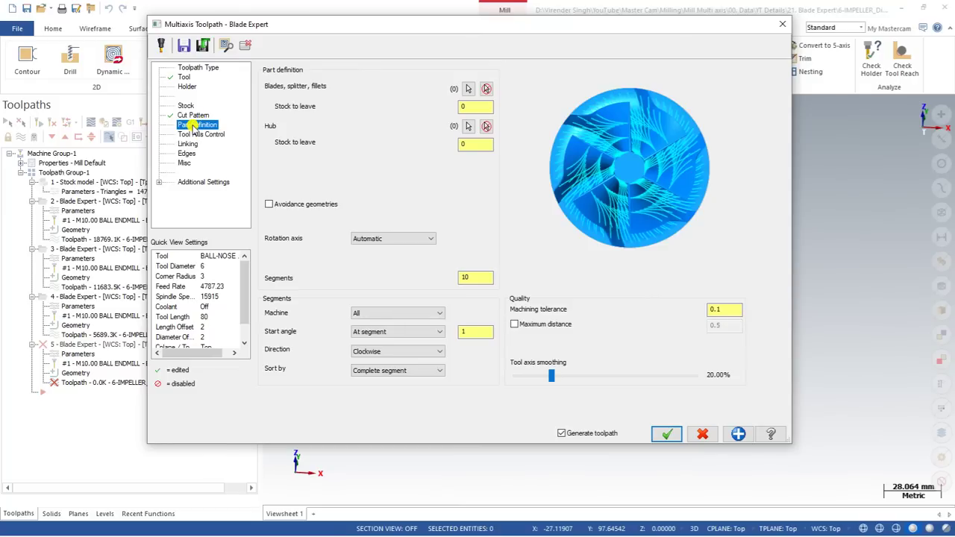
Assign a blade face and the hub surface as part geometry, then accept the operation
{"action": "left_click", "coordinate": [468, 89]}
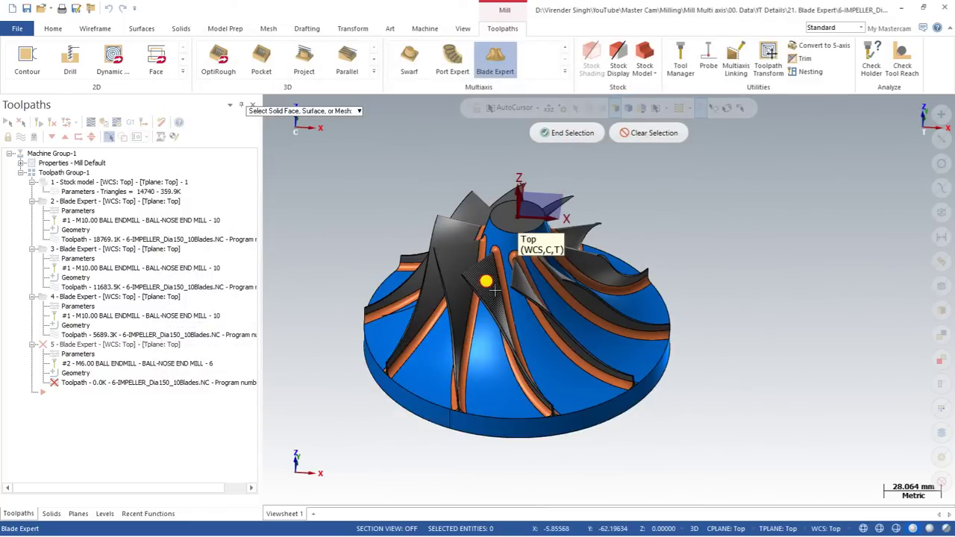
{"action": "left_click", "coordinate": [486, 273]}
{"action": "left_click", "coordinate": [560, 133]}
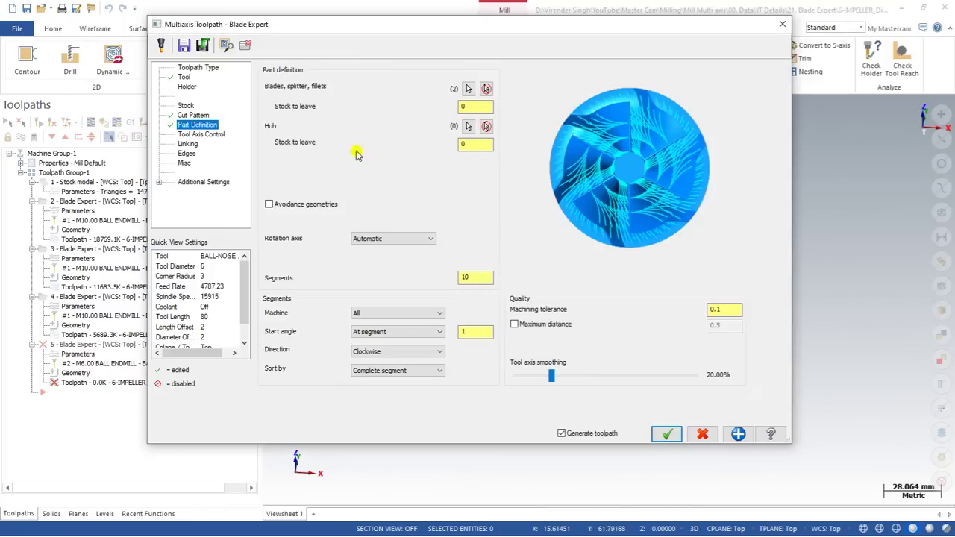
{"action": "left_click", "coordinate": [461, 125]}
{"action": "left_click", "coordinate": [489, 232]}
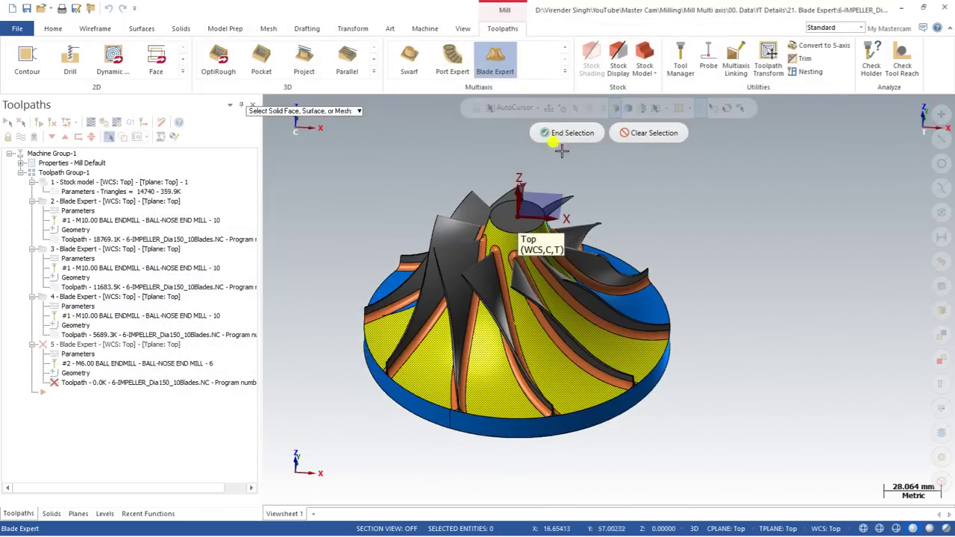
{"action": "left_click", "coordinate": [567, 132]}
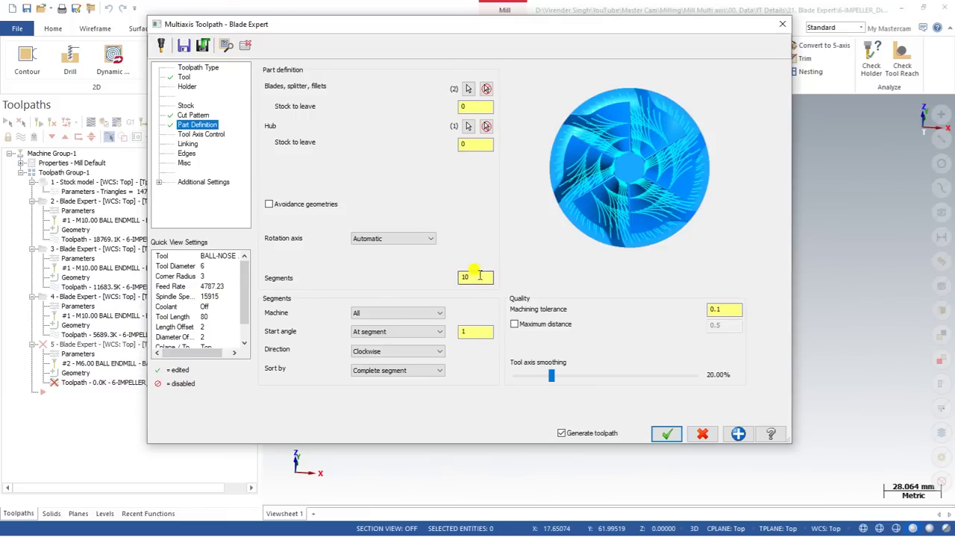
{"action": "left_click", "coordinate": [671, 435]}
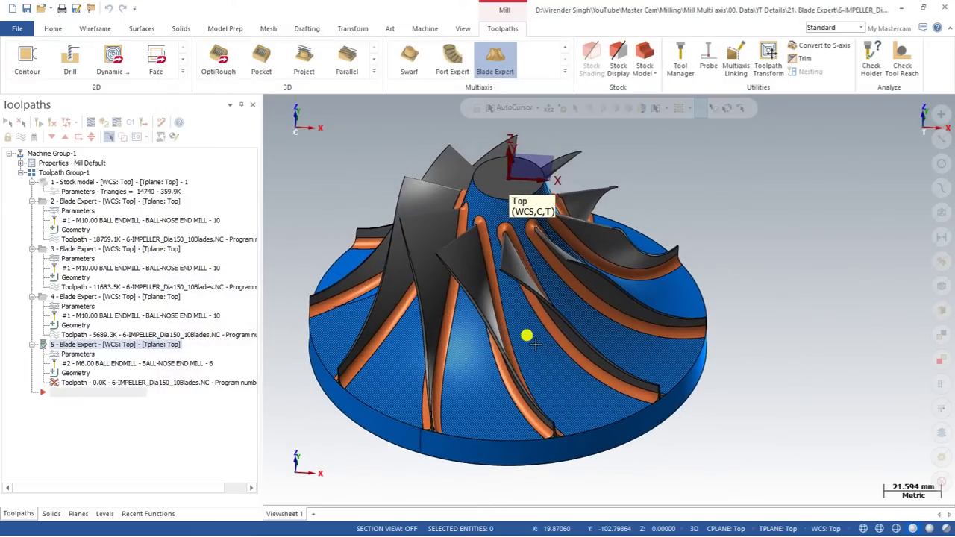
Inspect the new fillet toolpath, then reopen operation 5's parameters at Cut Pattern
{"action": "mouse_move", "coordinate": [534, 343]}
{"action": "middle_mouse_down"}
{"action": "mouse_move", "coordinate": [519, 344]}
{"action": "mouse_move", "coordinate": [519, 371]}
{"action": "mouse_move", "coordinate": [522, 305]}
{"action": "mouse_move", "coordinate": [556, 317]}
{"action": "mouse_move", "coordinate": [552, 336]}
{"action": "middle_mouse_up"}
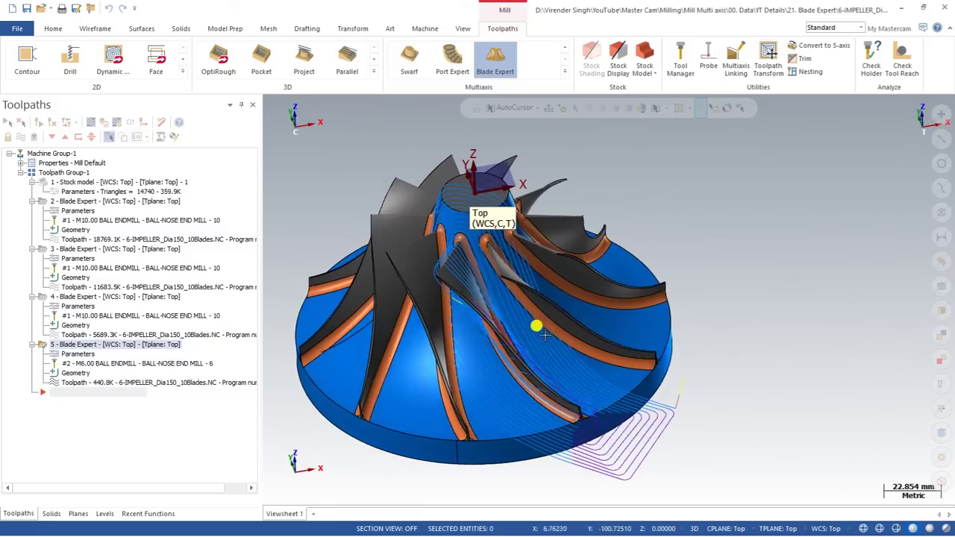
{"action": "left_click", "coordinate": [79, 354]}
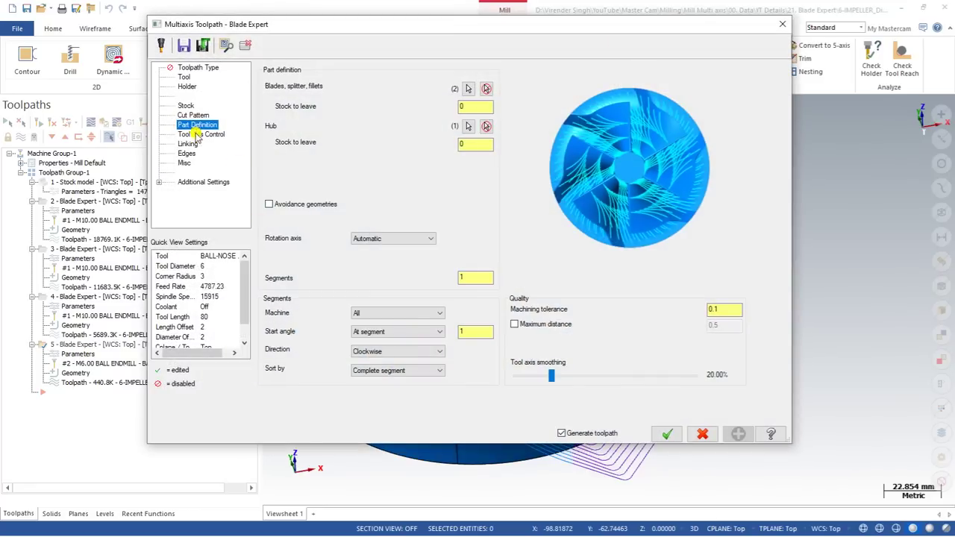
{"action": "left_click", "coordinate": [184, 116]}
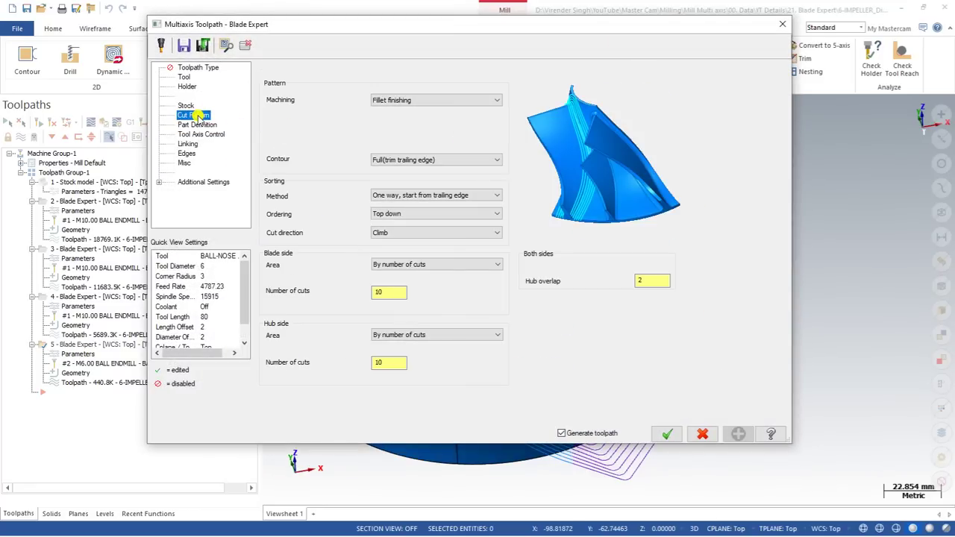
Confirm Fillet finishing, trailing-edge-trimmed contour, one way from trailing edge, Top down, Climb
{"action": "left_click", "coordinate": [383, 100]}
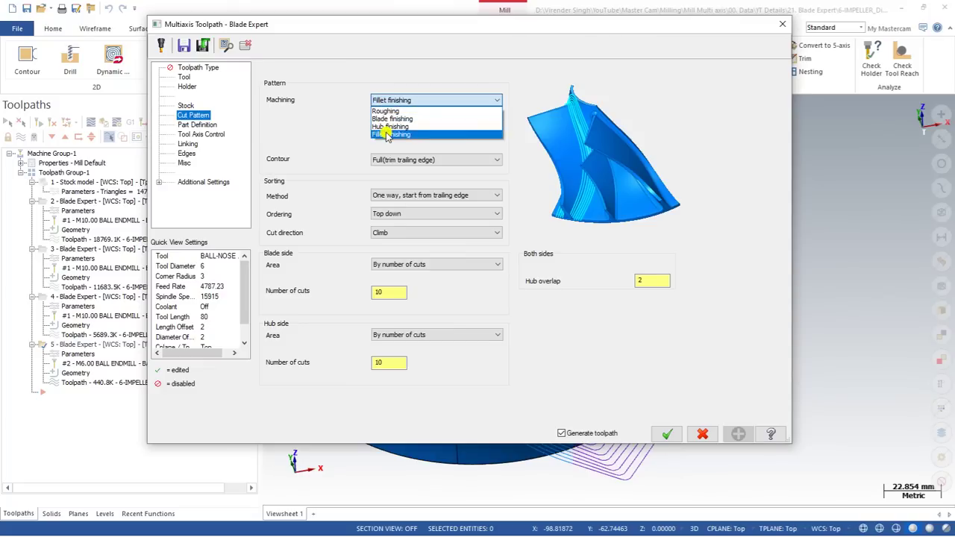
{"action": "left_click", "coordinate": [366, 143]}
{"action": "left_click", "coordinate": [396, 160]}
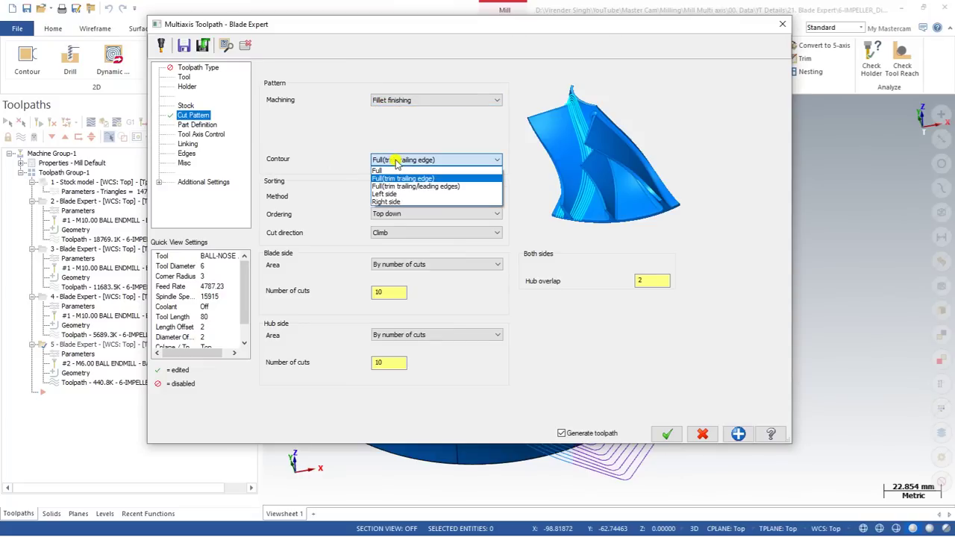
{"action": "left_click", "coordinate": [407, 179]}
{"action": "left_click", "coordinate": [401, 196]}
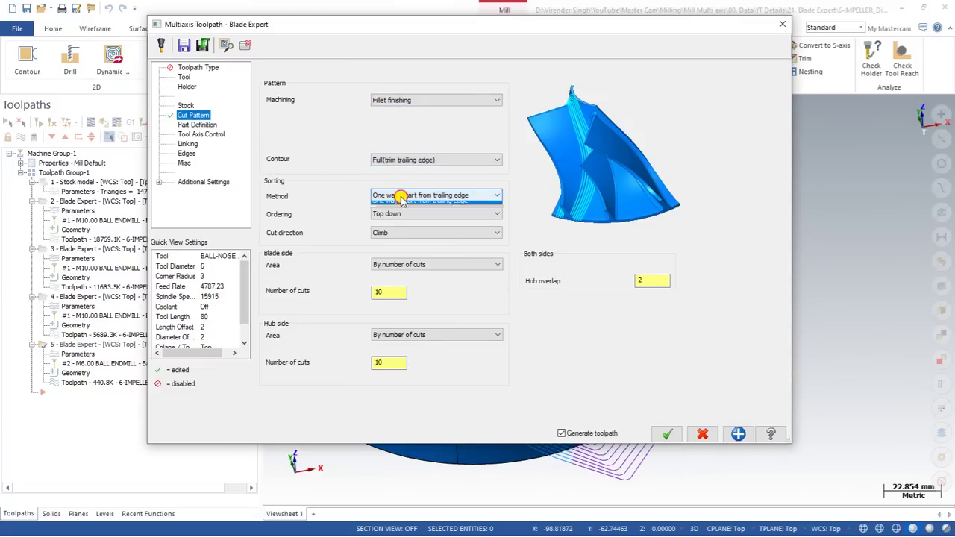
{"action": "left_click", "coordinate": [402, 203]}
{"action": "left_click", "coordinate": [406, 214]}
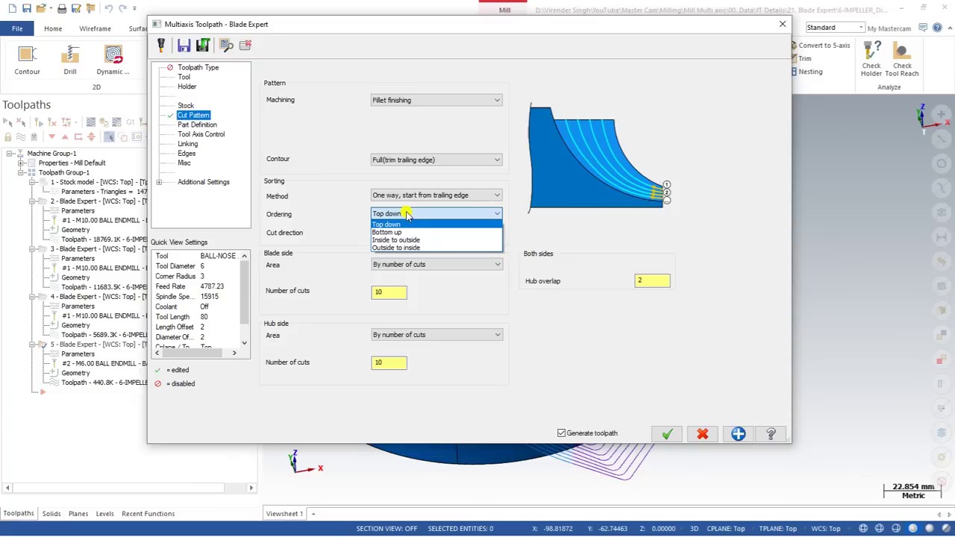
{"action": "left_click", "coordinate": [388, 224]}
{"action": "left_click", "coordinate": [420, 233]}
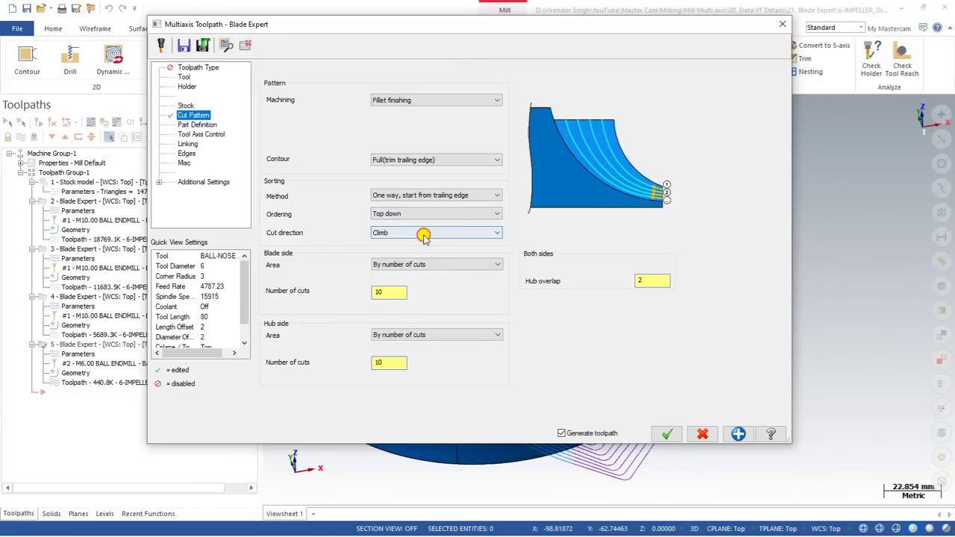
{"action": "left_click", "coordinate": [422, 242]}
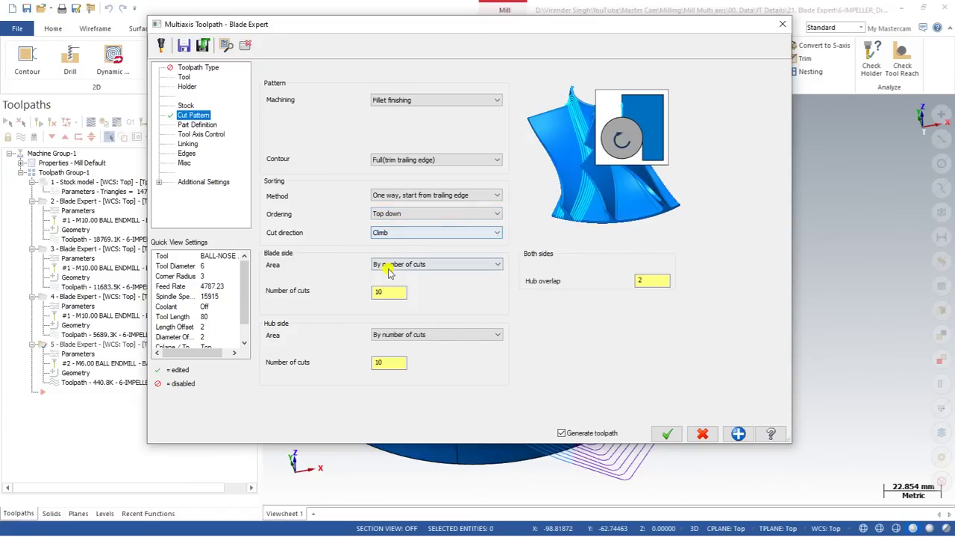
Try other blade-side area options, then keep the blade side defined by number of cuts
{"action": "left_click", "coordinate": [387, 292]}
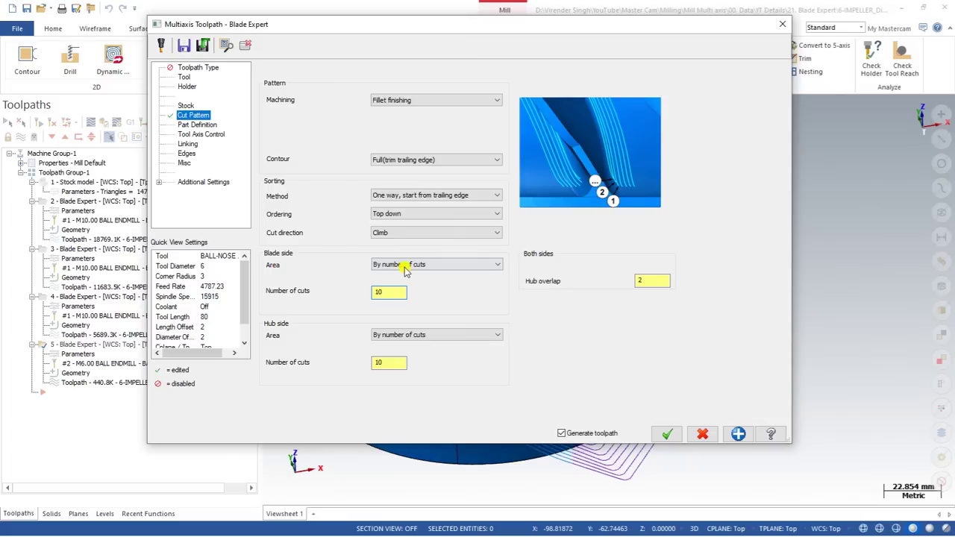
{"action": "left_click", "coordinate": [405, 267]}
{"action": "left_click", "coordinate": [420, 264]}
{"action": "left_click", "coordinate": [418, 266]}
{"action": "left_click", "coordinate": [411, 290]}
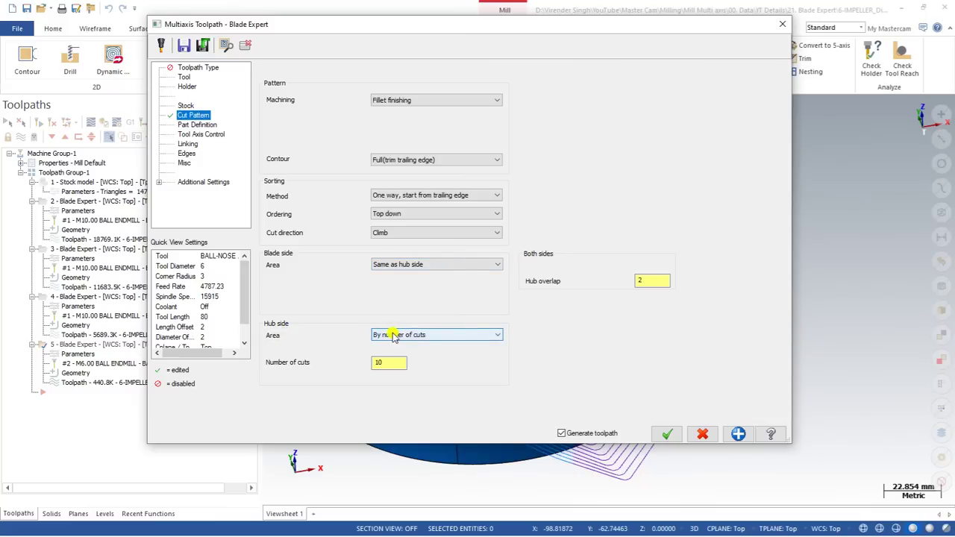
{"action": "left_click", "coordinate": [407, 264]}
{"action": "left_click", "coordinate": [404, 283]}
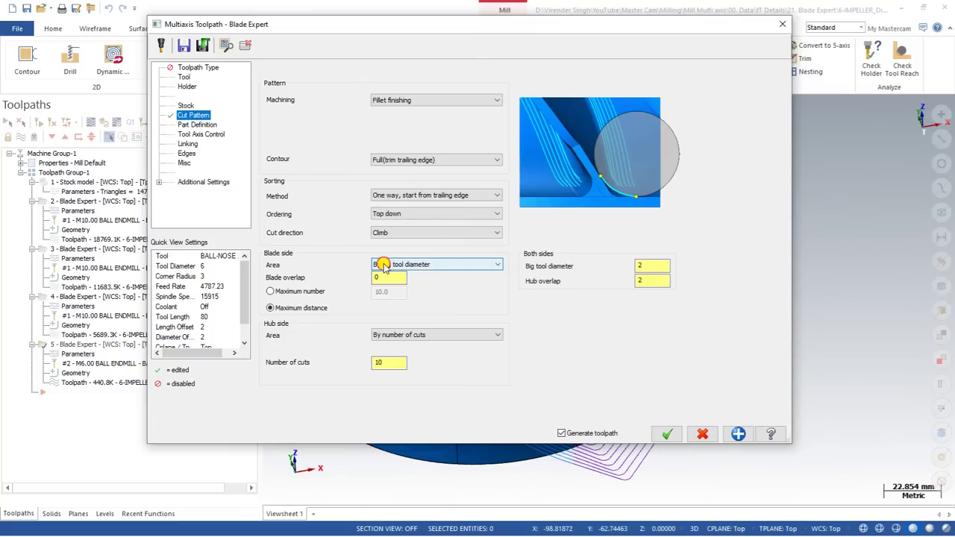
{"action": "left_click", "coordinate": [385, 267]}
{"action": "left_click", "coordinate": [394, 277]}
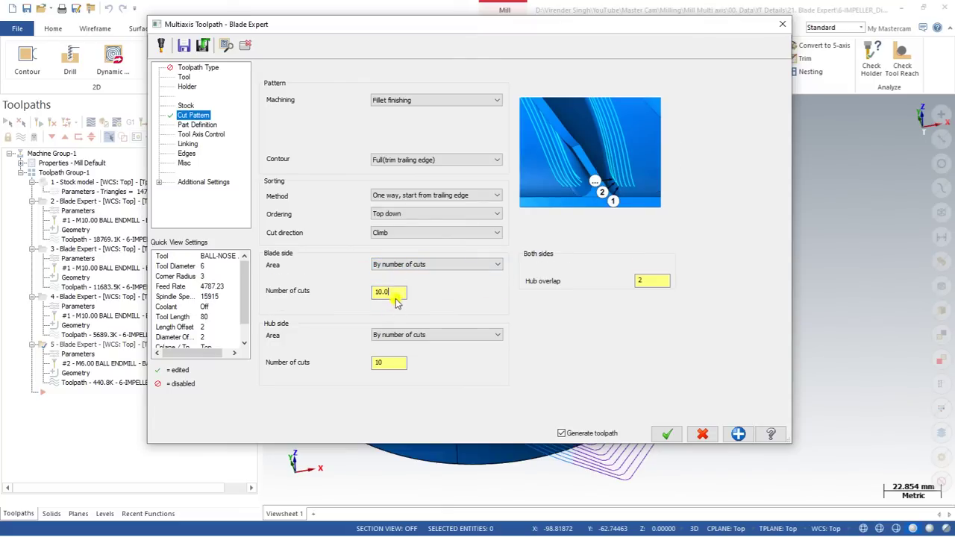
{"action": "left_click_drag", "start_coordinate": [397, 293], "coordinate": [352, 289]}
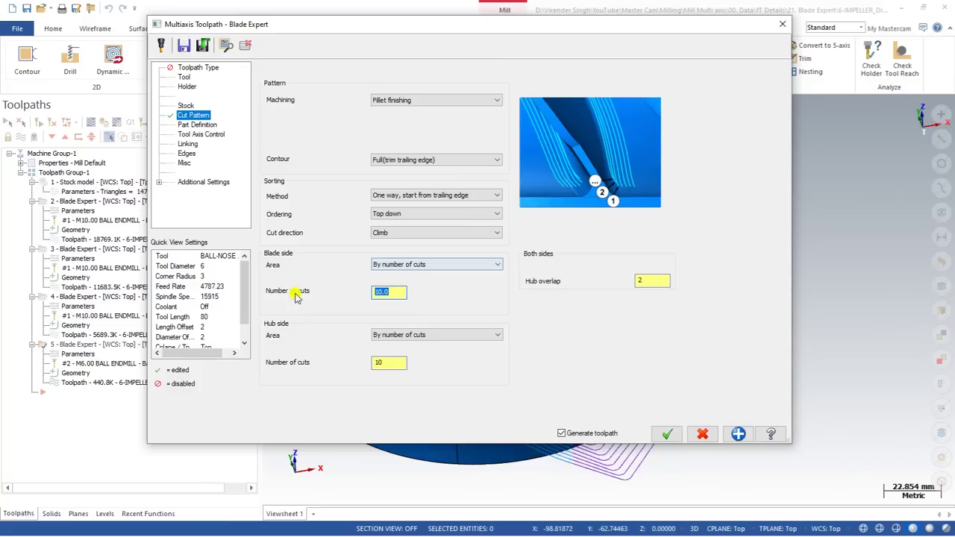
{"action": "left_click", "coordinate": [402, 272]}
{"action": "left_click", "coordinate": [403, 270]}
{"action": "left_click", "coordinate": [390, 362]}
{"action": "left_click", "coordinate": [397, 293]}
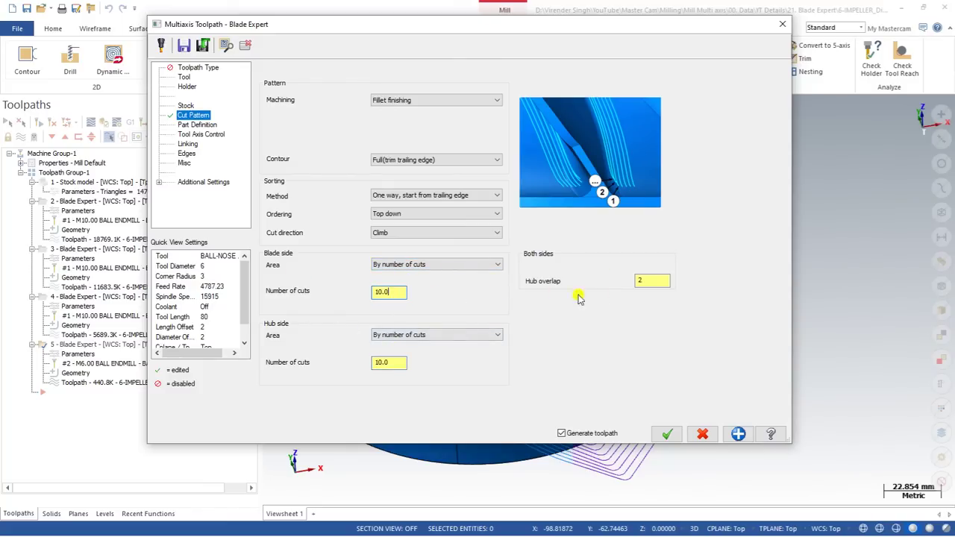
Set hub overlap to 0.15 and accept the fillet-finishing settings
{"action": "double_click", "coordinate": [652, 281]}
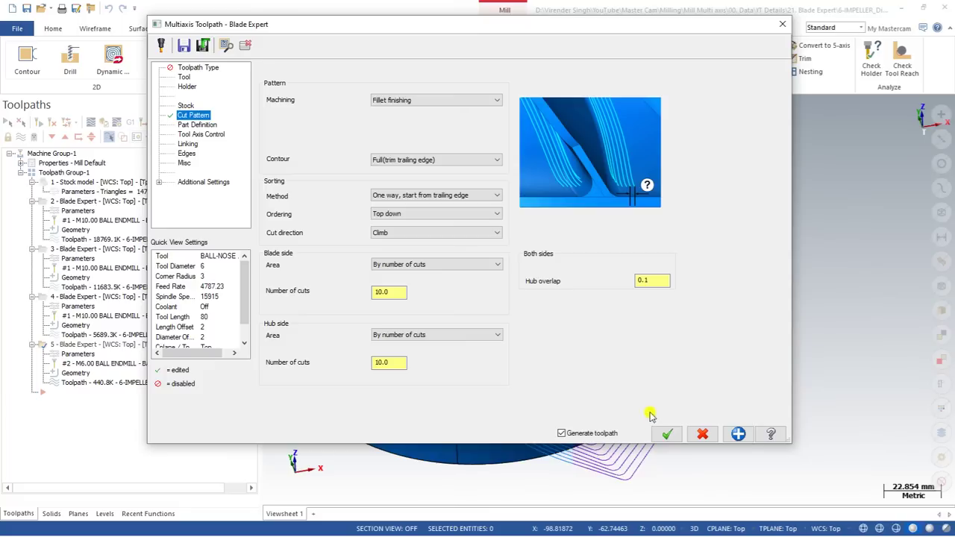
{"action": "double_click", "coordinate": [652, 281]}
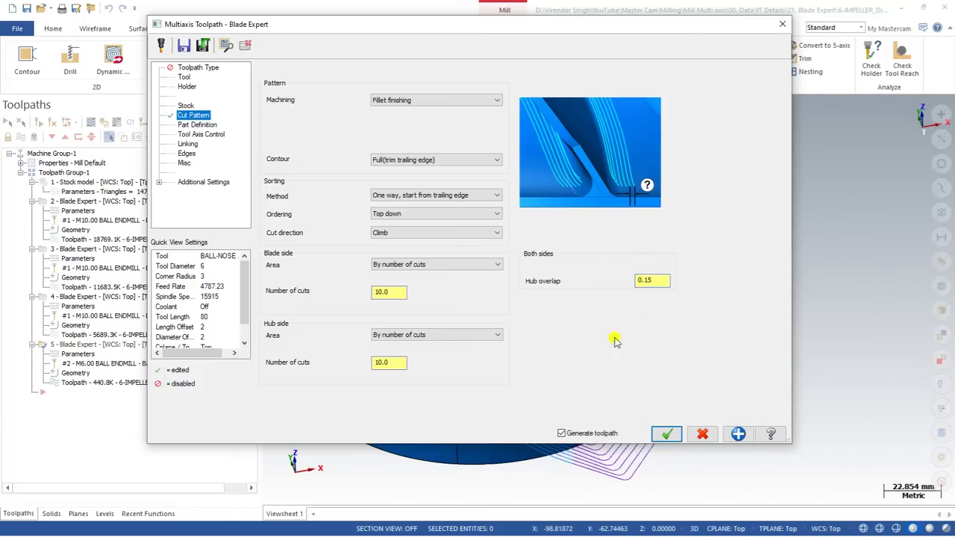
{"action": "left_click", "coordinate": [666, 433]}
Inspect the toolpath around the blade, then reopen operation 5's parameters at Cut Pattern
{"action": "mouse_move", "coordinate": [515, 316]}
{"action": "middle_mouse_down"}
{"action": "mouse_move", "coordinate": [513, 299]}
{"action": "mouse_move", "coordinate": [480, 317]}
{"action": "mouse_move", "coordinate": [497, 314]}
{"action": "middle_mouse_up"}
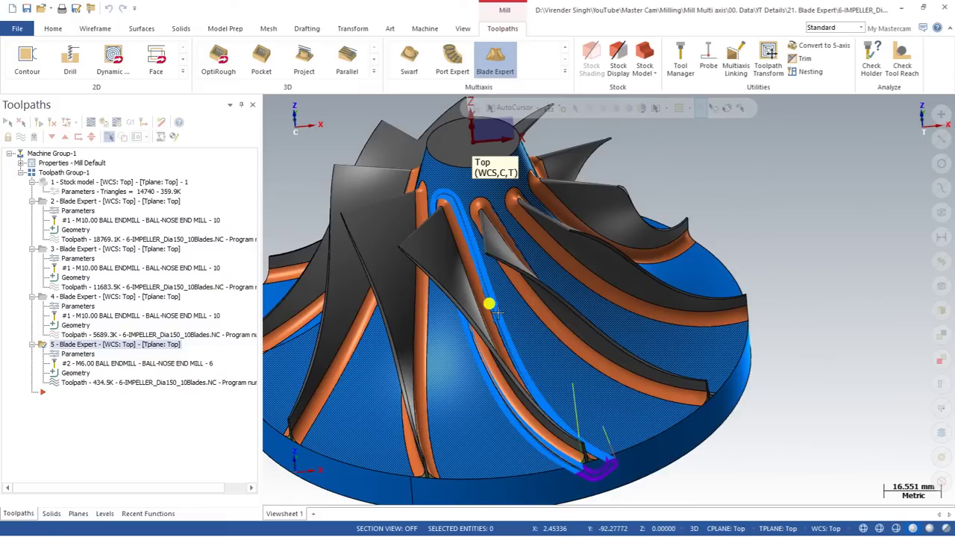
{"action": "scroll", "coordinate": [542, 396], "scroll_direction": "down", "scroll_amount": 1}
{"action": "scroll", "coordinate": [555, 370], "scroll_direction": "up", "scroll_amount": 2}
{"action": "scroll", "coordinate": [556, 369], "scroll_direction": "up", "scroll_amount": 2}
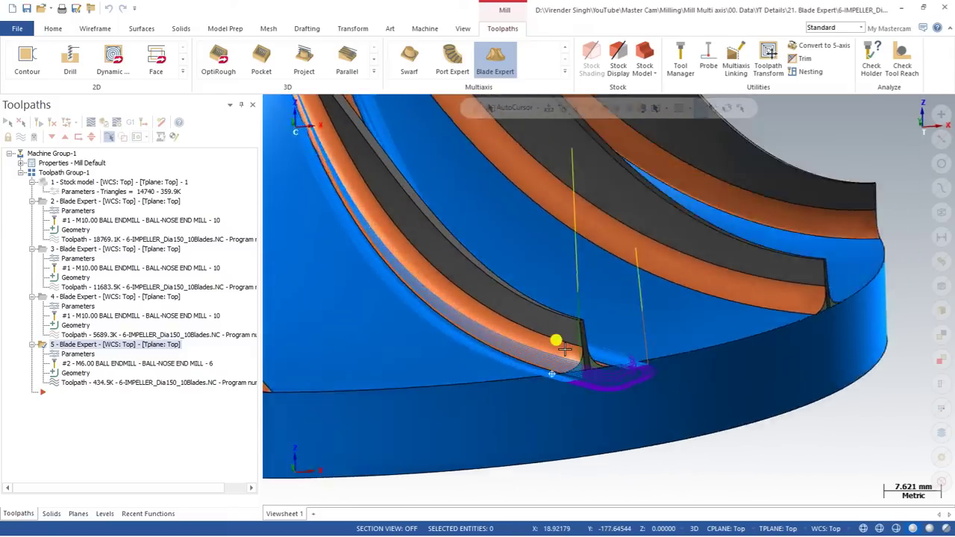
{"action": "scroll", "coordinate": [553, 399], "scroll_direction": "up", "scroll_amount": 3}
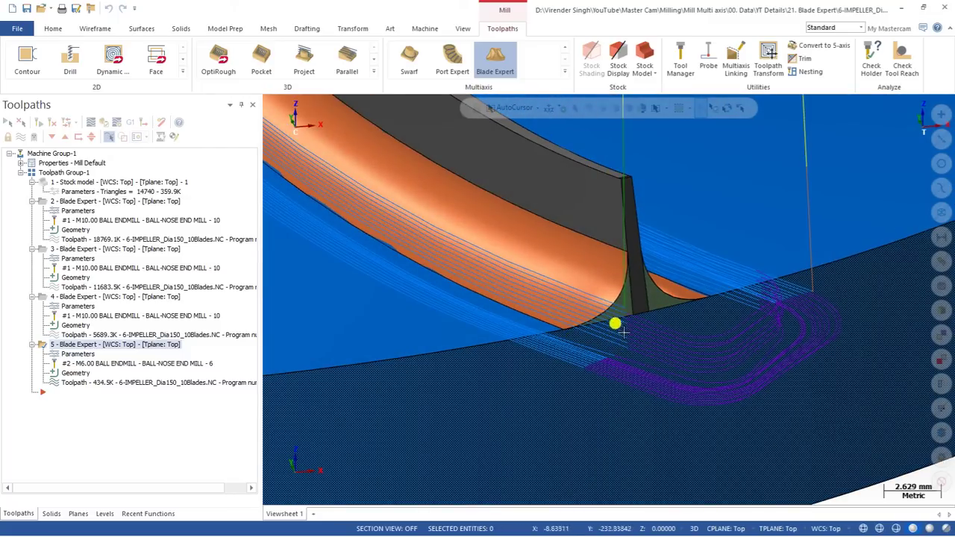
{"action": "middle_click_drag", "start_coordinate": [612, 311], "coordinate": [588, 396]}
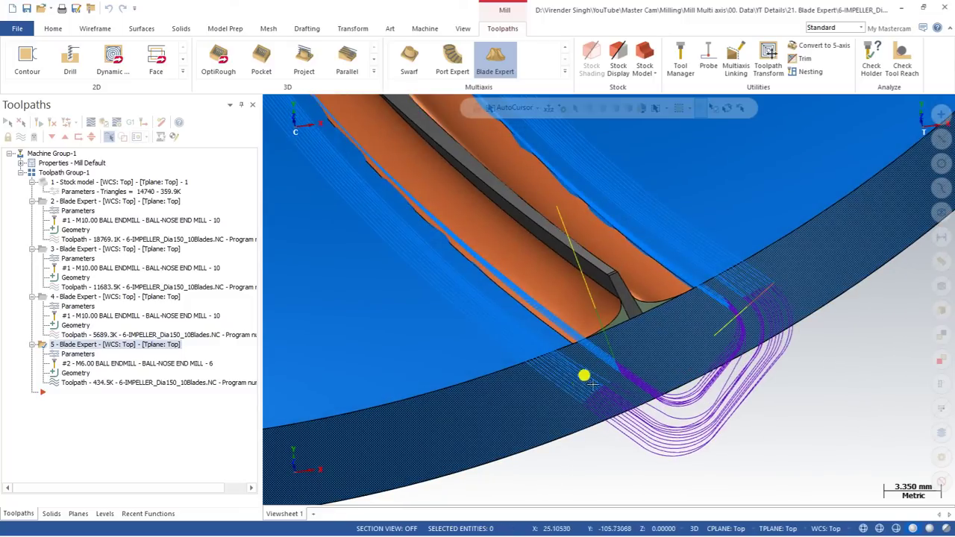
{"action": "left_click", "coordinate": [68, 354]}
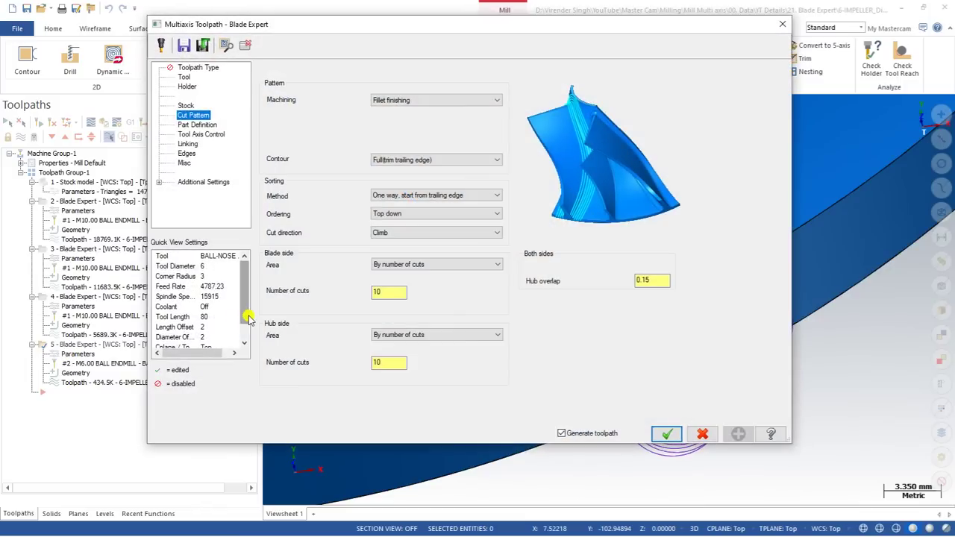
Change blade-side cuts to 12, confirm hub overlap 0.15, and accept the operation
{"action": "double_click", "coordinate": [384, 294]}
{"action": "key", "text": "BackSpace"}
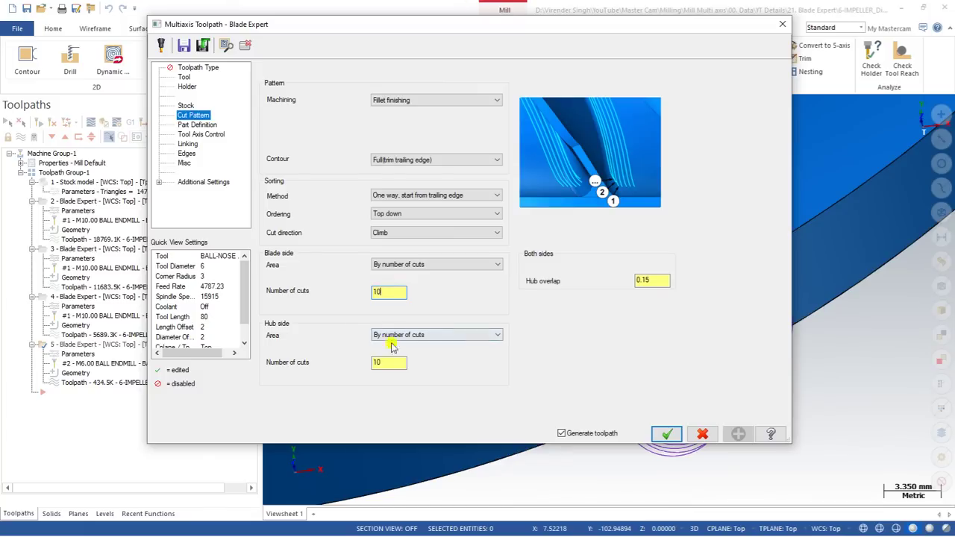
{"action": "left_click", "coordinate": [379, 362]}
{"action": "left_click", "coordinate": [383, 292]}
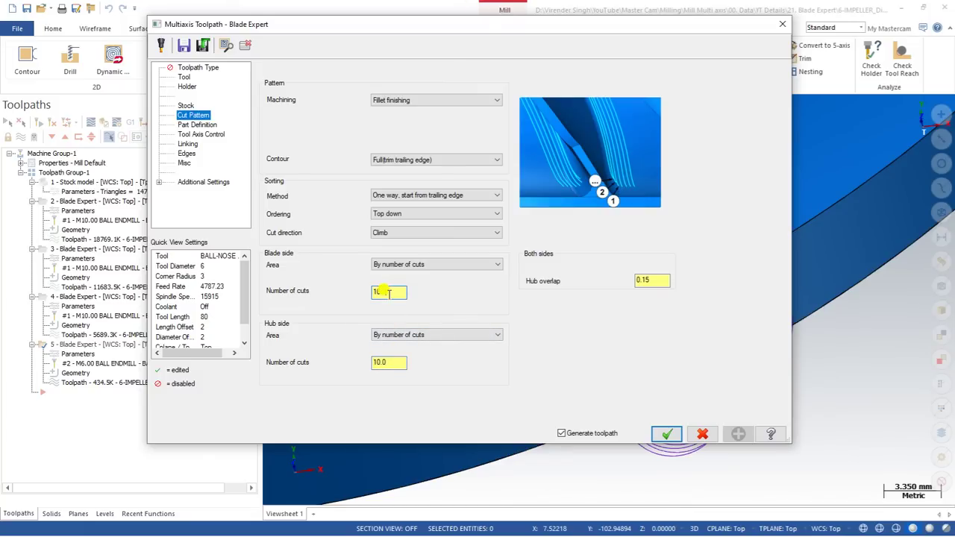
{"action": "left_click_drag", "start_coordinate": [382, 292], "coordinate": [332, 297]}
{"action": "type", "text": "12"}
{"action": "key", "text": "Tab"}
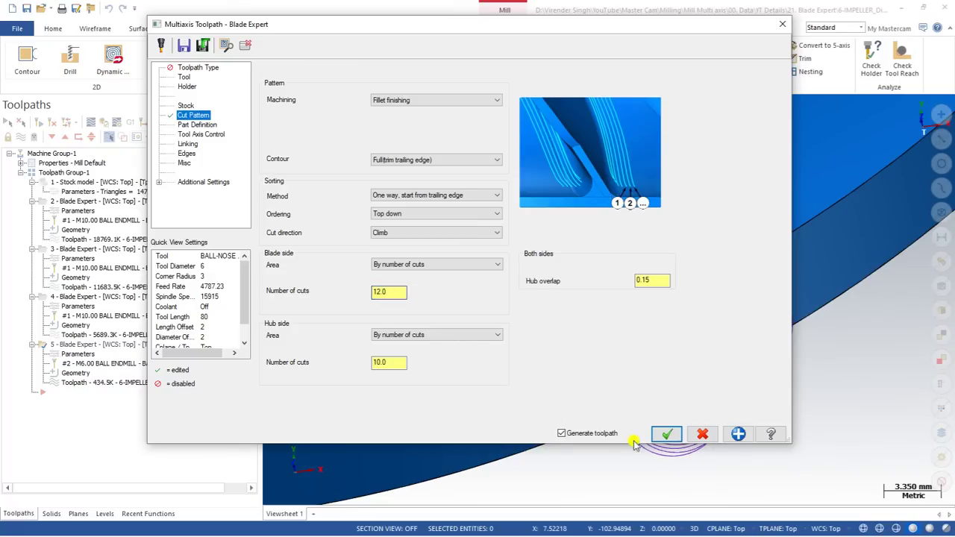
{"action": "left_click", "coordinate": [664, 279]}
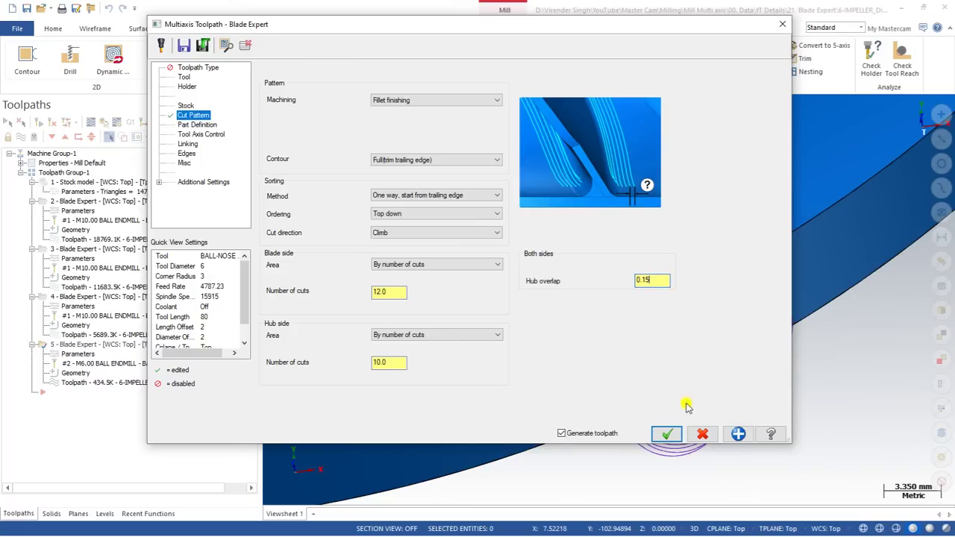
{"action": "left_click", "coordinate": [666, 433]}
Orbit and zoom around the blade root to inspect the regenerated fillet passes
{"action": "middle_click_drag", "start_coordinate": [571, 333], "coordinate": [579, 297]}
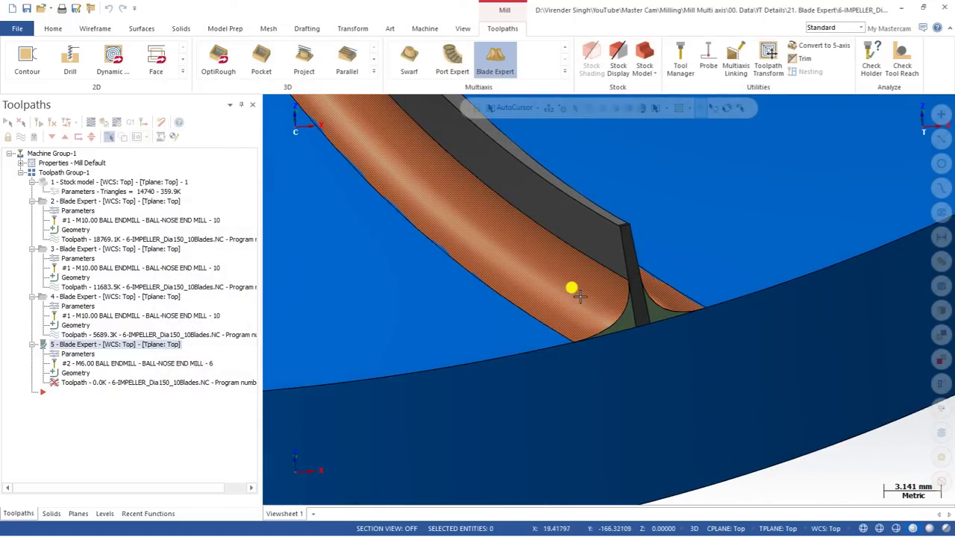
{"action": "scroll", "coordinate": [602, 323], "scroll_direction": "up", "scroll_amount": 2}
{"action": "middle_click_drag", "start_coordinate": [604, 347], "coordinate": [616, 331]}
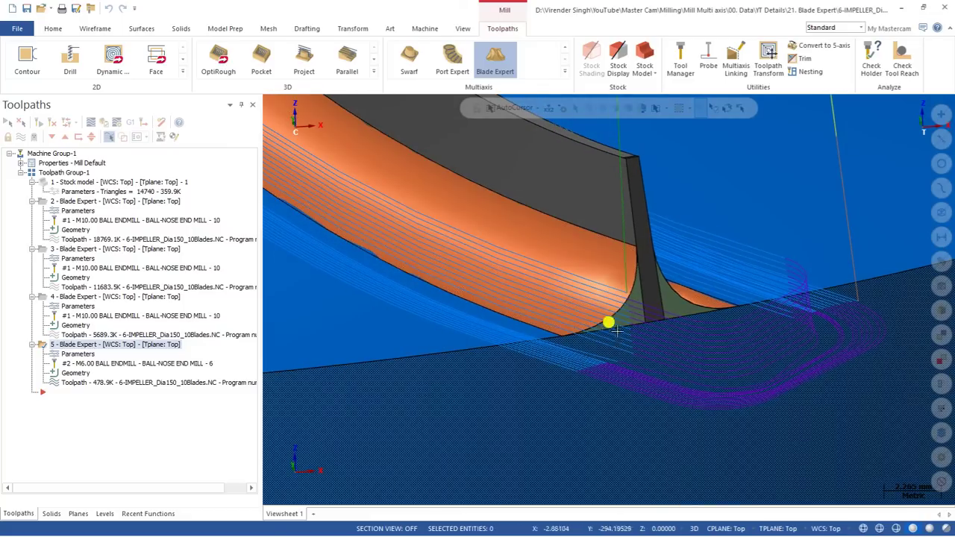
{"action": "scroll", "coordinate": [565, 362], "scroll_direction": "down", "scroll_amount": 5}
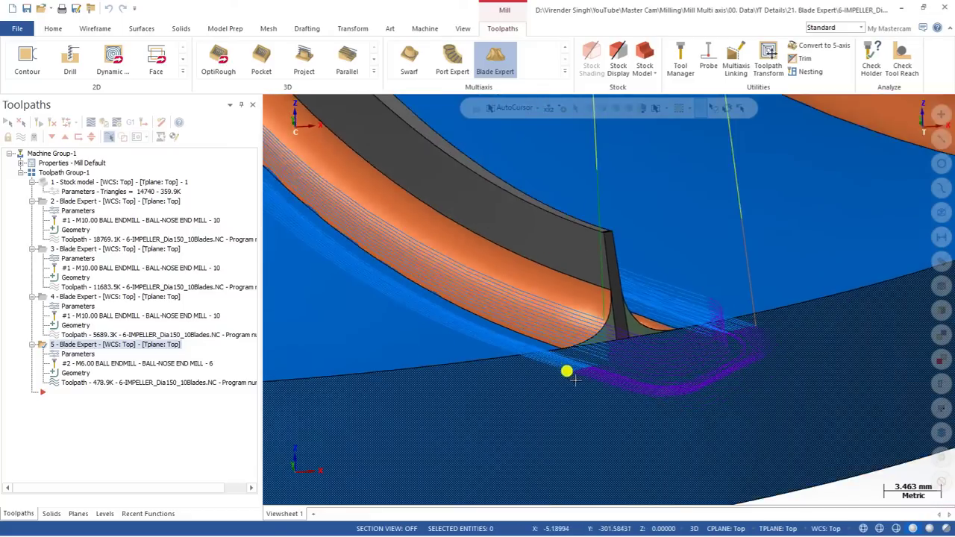
{"action": "scroll", "coordinate": [540, 354], "scroll_direction": "up", "scroll_amount": 5}
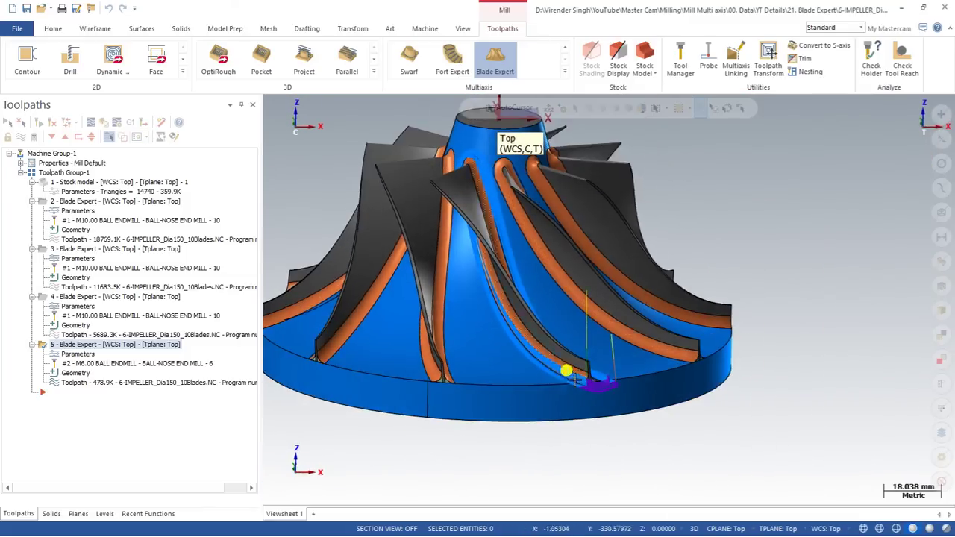
{"action": "middle_click_drag", "start_coordinate": [560, 388], "coordinate": [559, 426]}
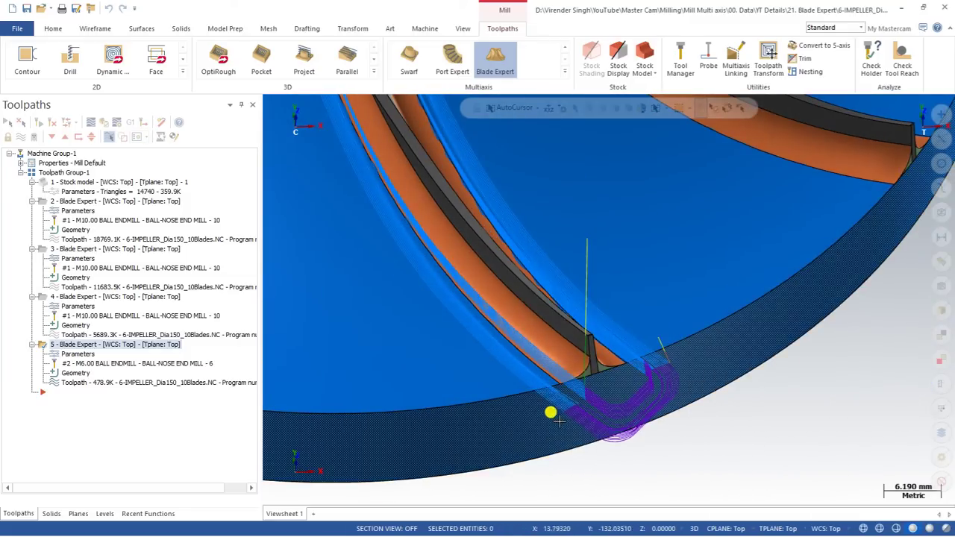
{"action": "scroll", "coordinate": [552, 413], "scroll_direction": "down", "scroll_amount": 5}
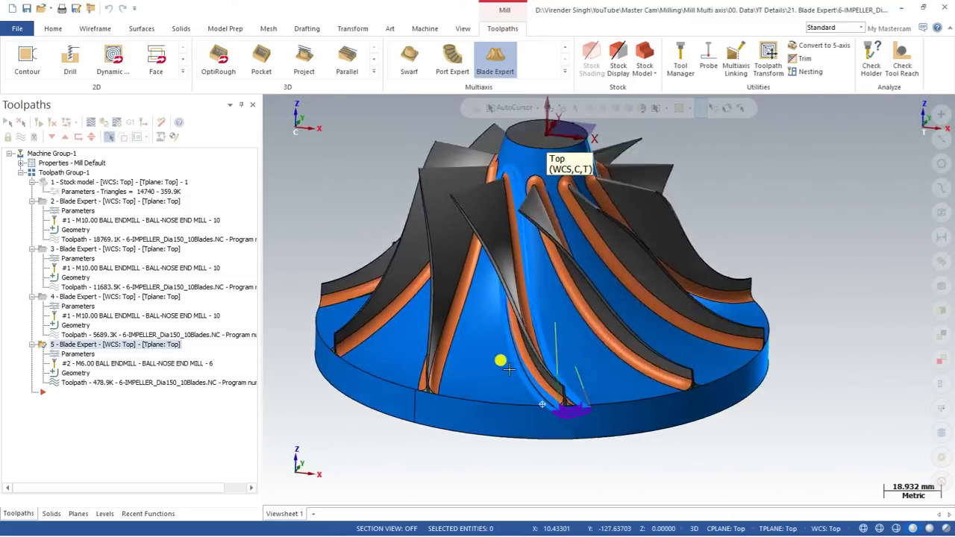
{"action": "middle_click_drag", "start_coordinate": [505, 385], "coordinate": [520, 266]}
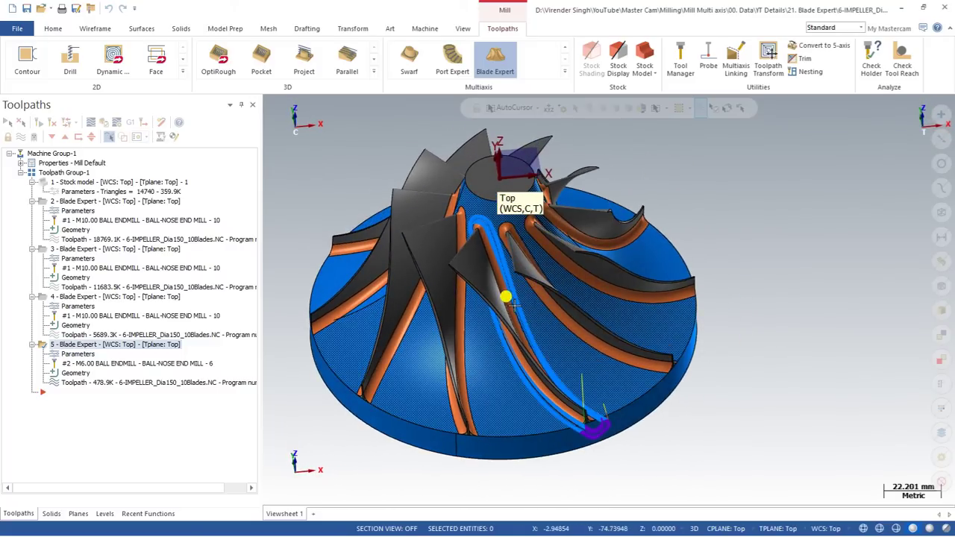
{"action": "scroll", "coordinate": [473, 217], "scroll_direction": "up", "scroll_amount": 1}
{"action": "scroll", "coordinate": [485, 292], "scroll_direction": "up", "scroll_amount": 1}
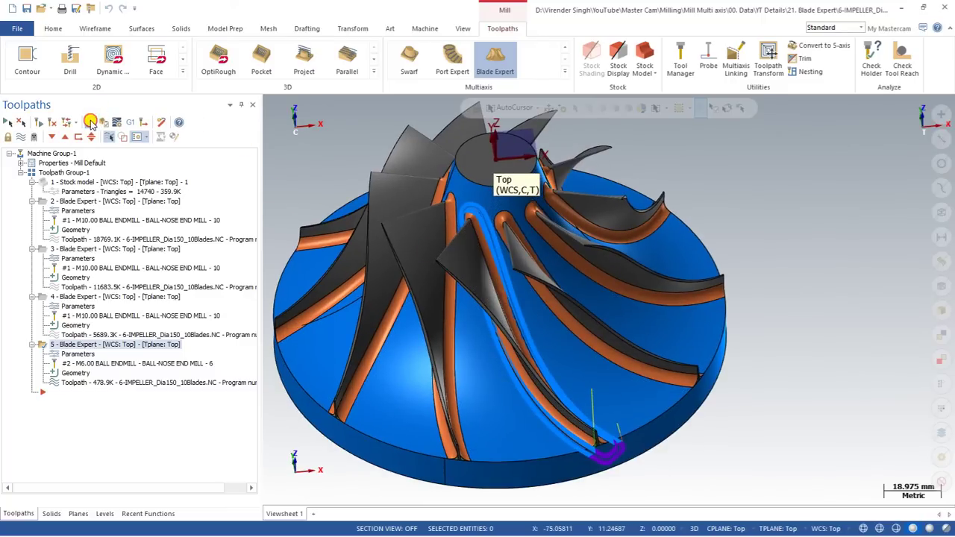
{"action": "left_click", "coordinate": [90, 121]}
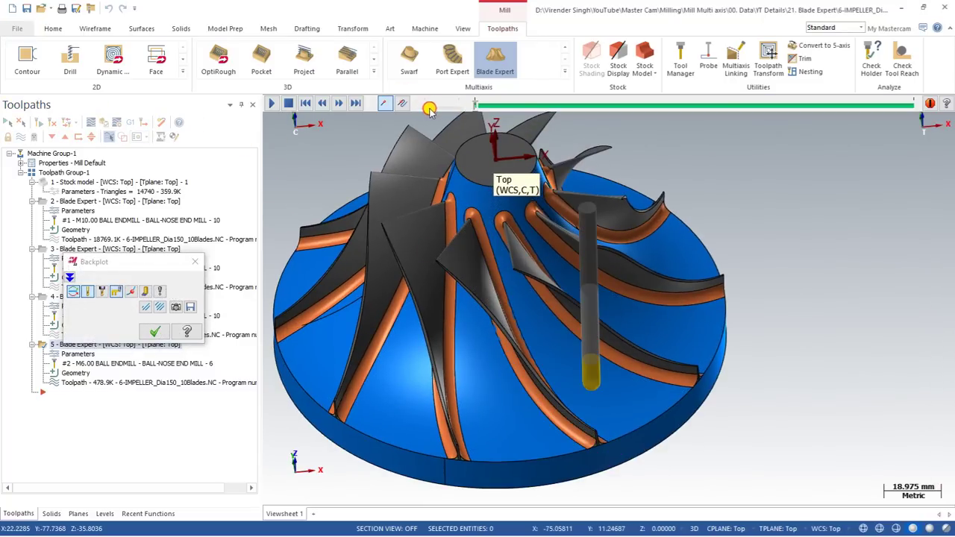
{"action": "left_click", "coordinate": [271, 104]}
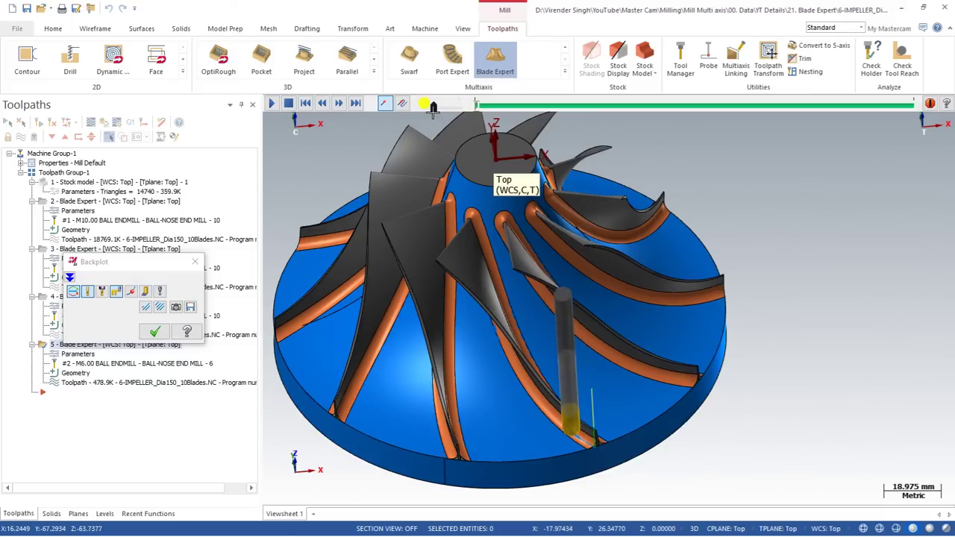
{"action": "middle_click_drag", "start_coordinate": [554, 327], "coordinate": [540, 275]}
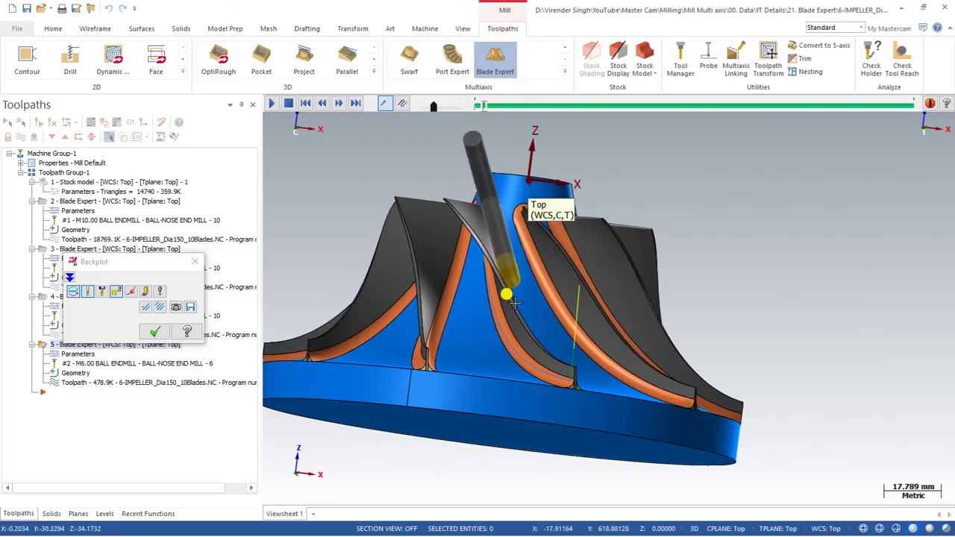
{"action": "middle_click_drag", "start_coordinate": [540, 275], "coordinate": [473, 297]}
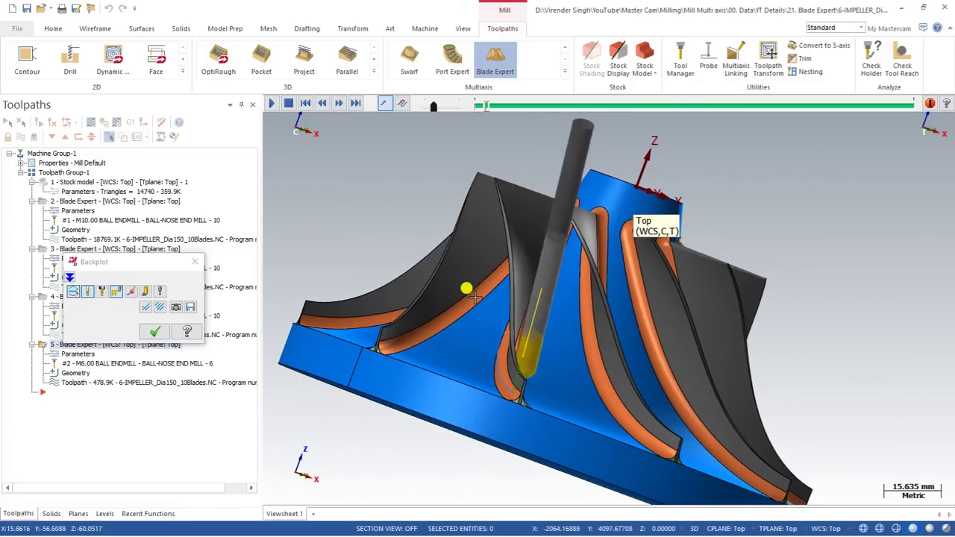
{"action": "scroll", "coordinate": [465, 285], "scroll_direction": "down", "scroll_amount": 2}
{"action": "middle_click_drag", "start_coordinate": [520, 264], "coordinate": [546, 313]}
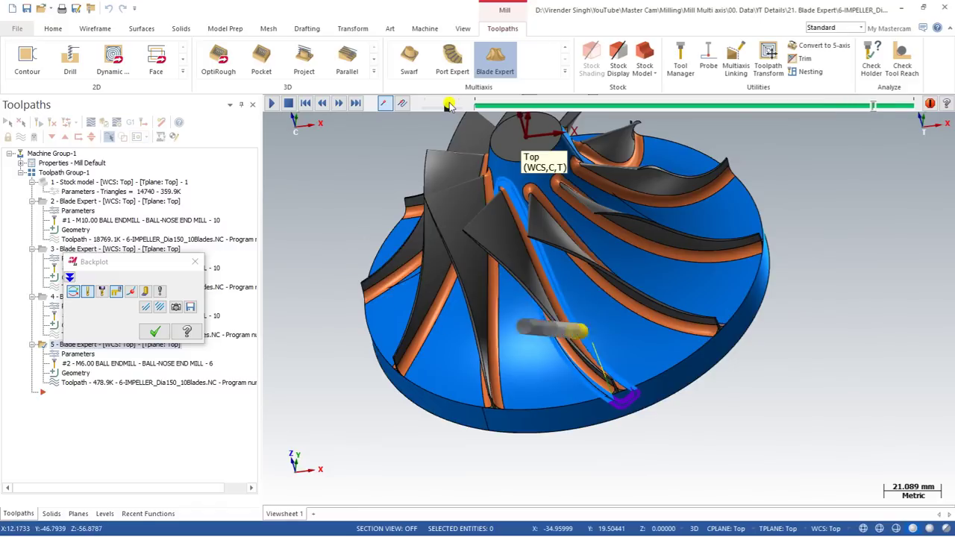
{"action": "middle_click_drag", "start_coordinate": [456, 228], "coordinate": [471, 242]}
{"action": "key", "text": "Escape"}
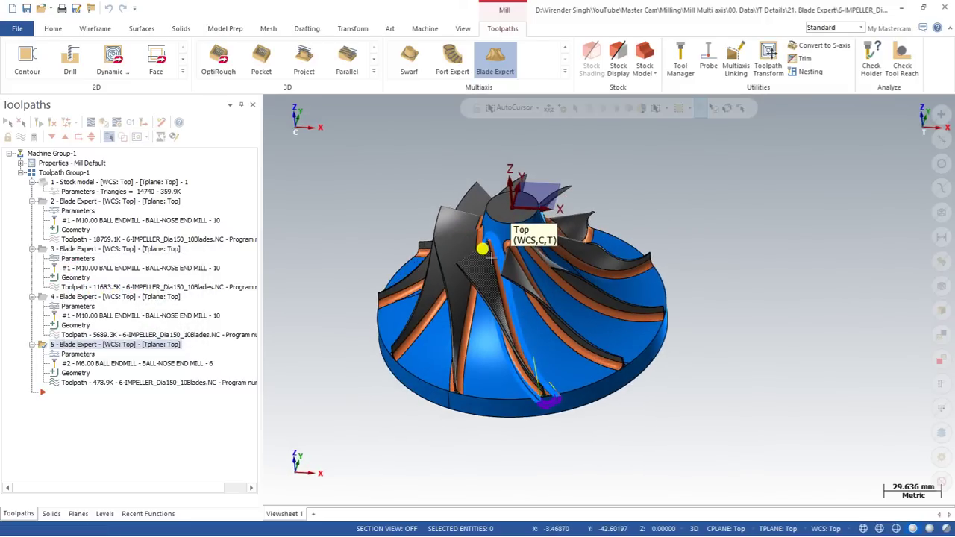
Set Part Definition Segments to 10 for operation 5 and accept the settings
{"action": "left_click", "coordinate": [66, 355]}
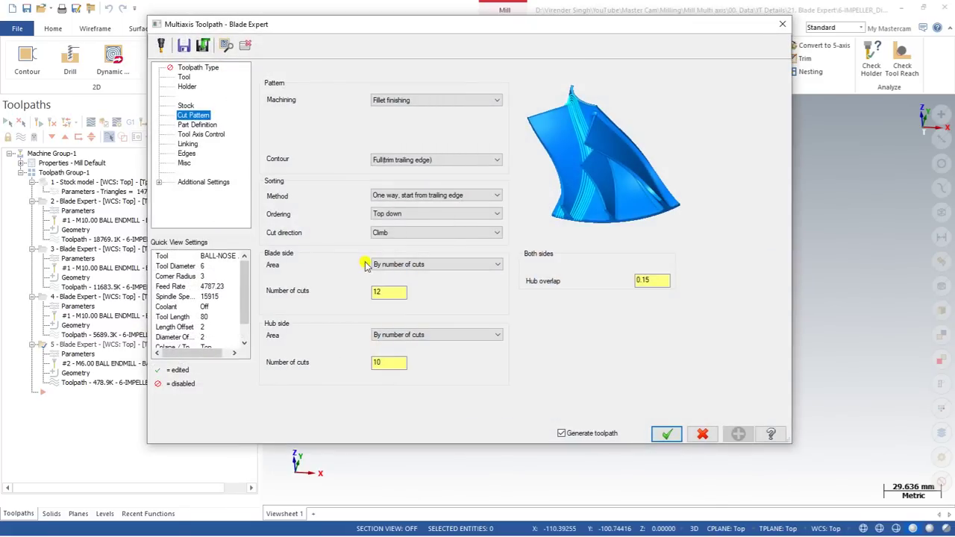
{"action": "left_click", "coordinate": [200, 124]}
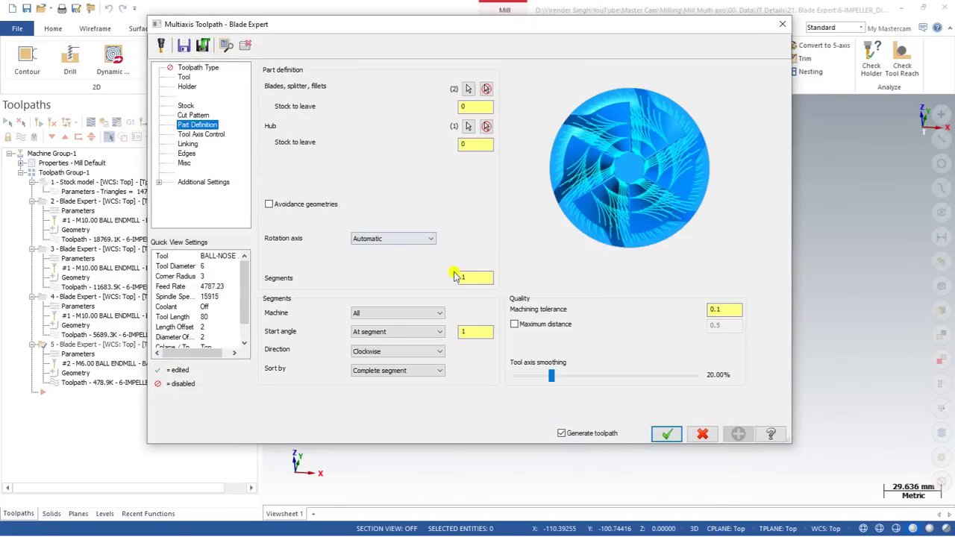
{"action": "left_click", "coordinate": [458, 272]}
{"action": "key", "text": "Tab"}
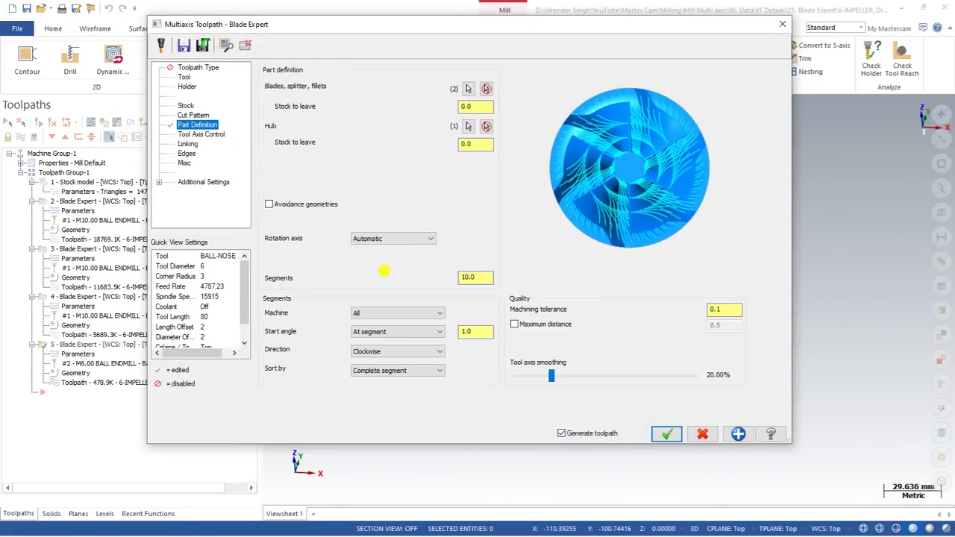
{"action": "left_click", "coordinate": [662, 436]}
{"action": "mouse_move", "coordinate": [444, 356]}
{"action": "middle_mouse_down"}
{"action": "mouse_move", "coordinate": [438, 343]}
{"action": "mouse_move", "coordinate": [471, 367]}
{"action": "mouse_move", "coordinate": [453, 359]}
{"action": "middle_mouse_up"}
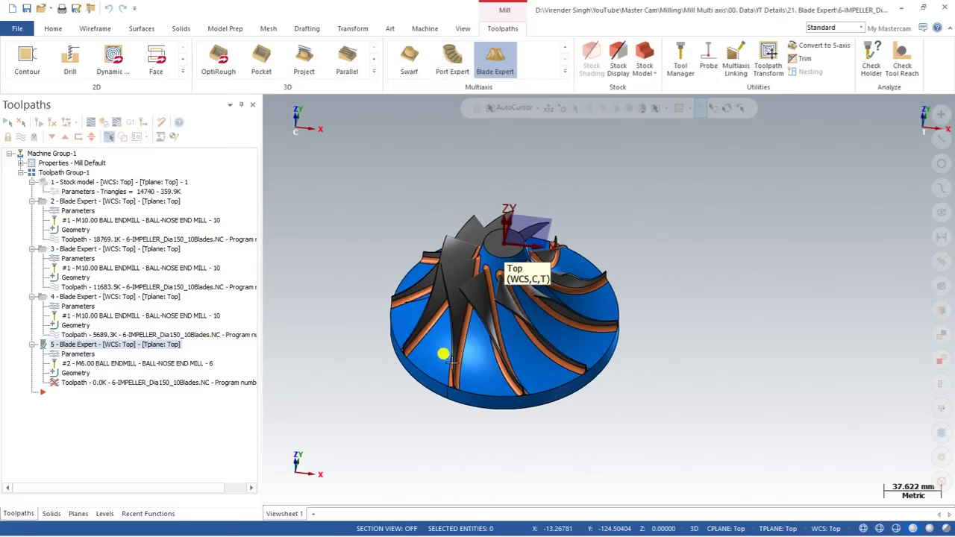
Compare the toolpaths of operations 2, 3, 4 and 5 on the impeller
{"action": "scroll", "coordinate": [440, 202], "scroll_direction": "up", "scroll_amount": 1}
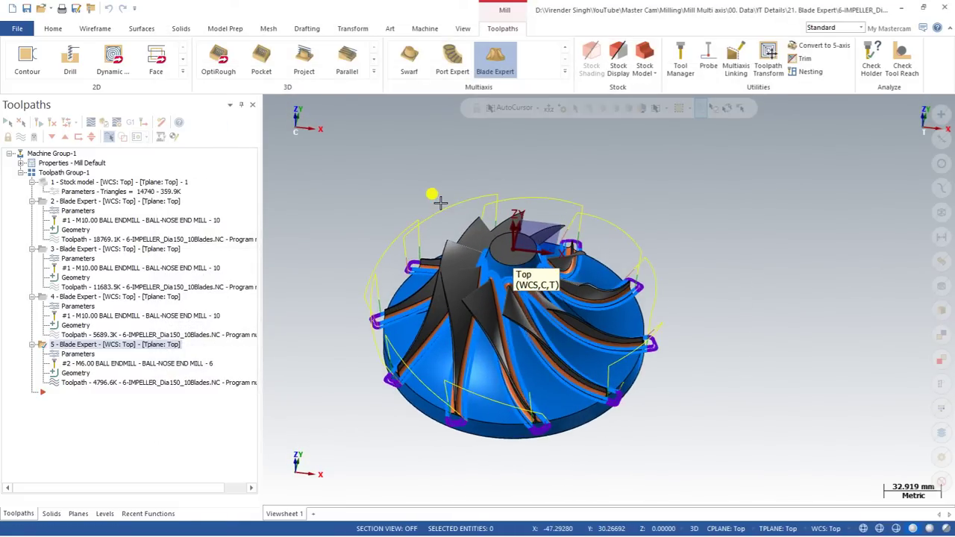
{"action": "left_click", "coordinate": [86, 206]}
{"action": "middle_click_drag", "start_coordinate": [363, 213], "coordinate": [351, 219]}
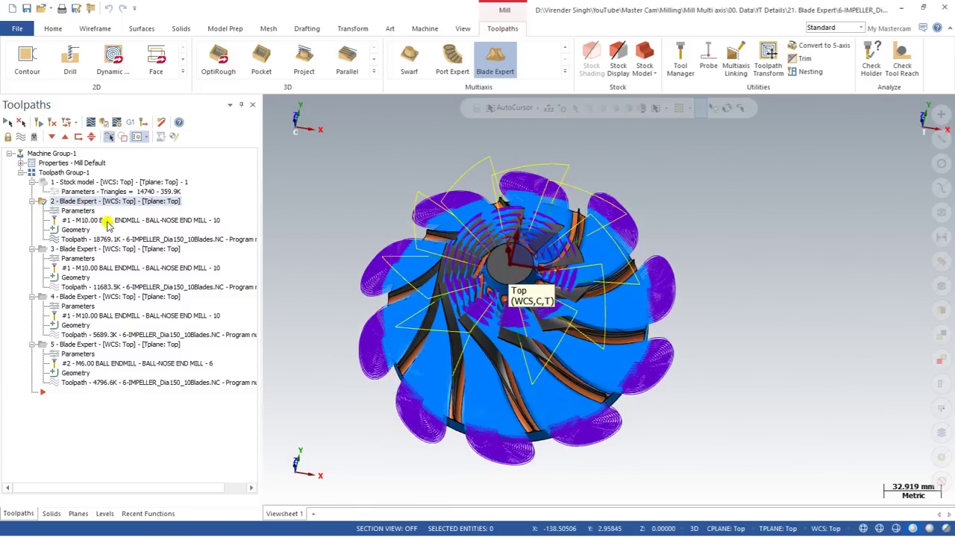
{"action": "left_click", "coordinate": [80, 250]}
{"action": "middle_click_drag", "start_coordinate": [298, 264], "coordinate": [303, 256]}
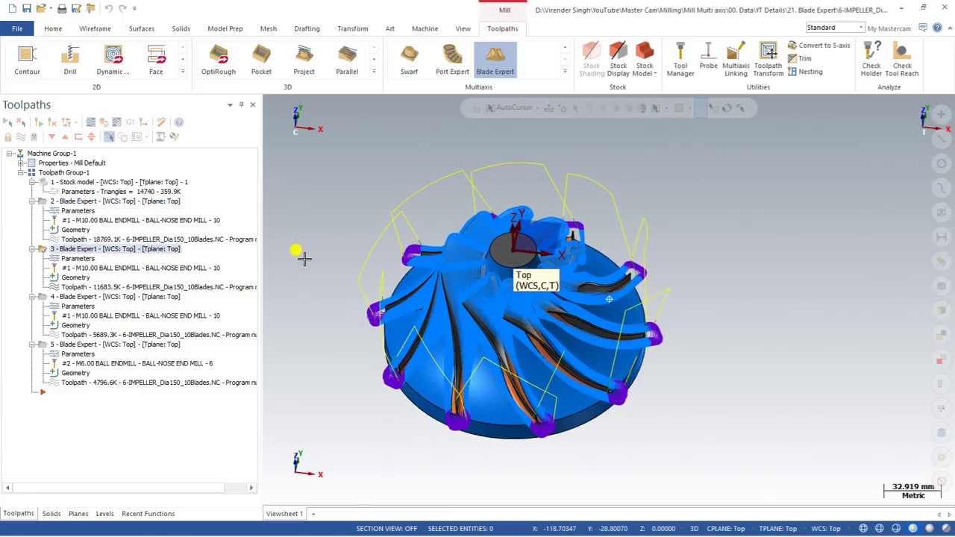
{"action": "left_click", "coordinate": [48, 202]}
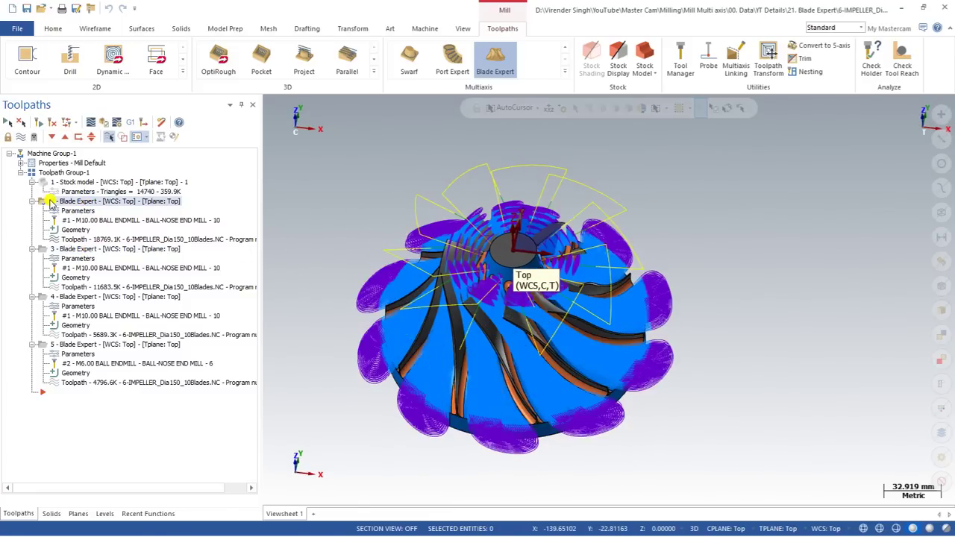
{"action": "left_click", "coordinate": [67, 249]}
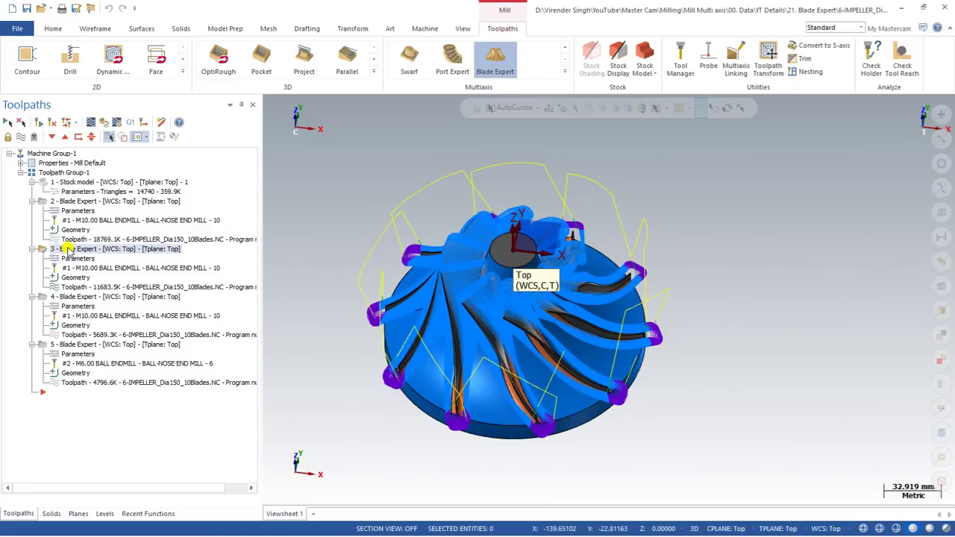
{"action": "left_click", "coordinate": [75, 297]}
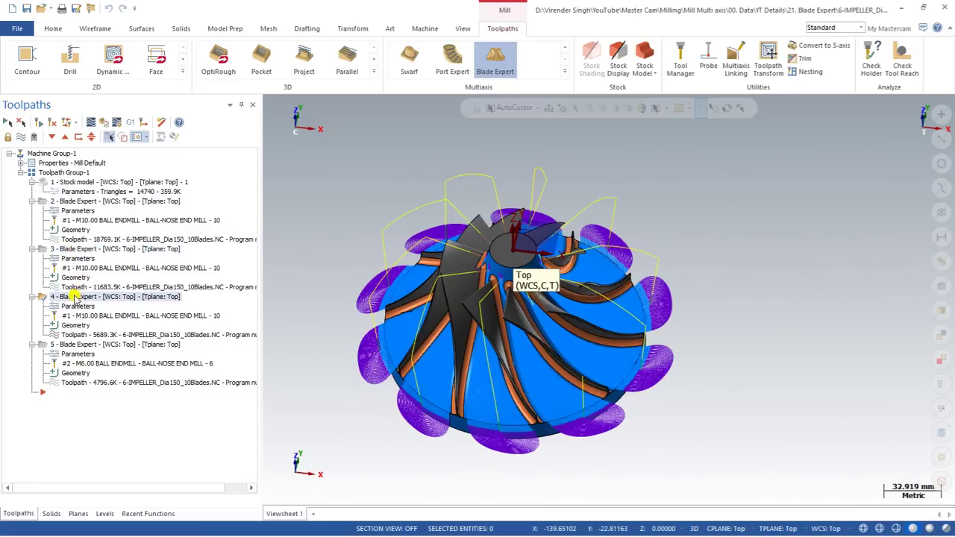
{"action": "left_click", "coordinate": [79, 346]}
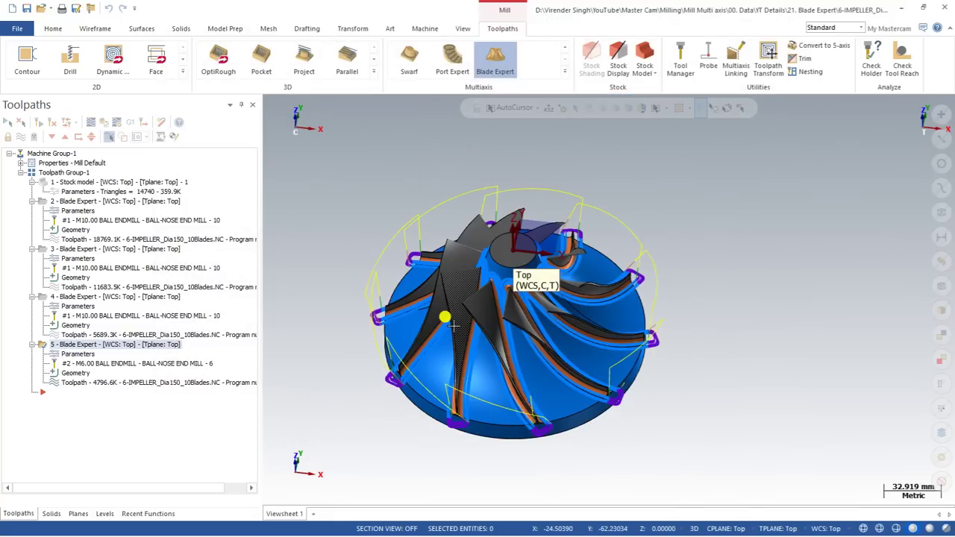
{"action": "mouse_move", "coordinate": [452, 328]}
{"action": "middle_mouse_down"}
{"action": "mouse_move", "coordinate": [450, 302]}
{"action": "mouse_move", "coordinate": [453, 317]}
{"action": "middle_mouse_up"}
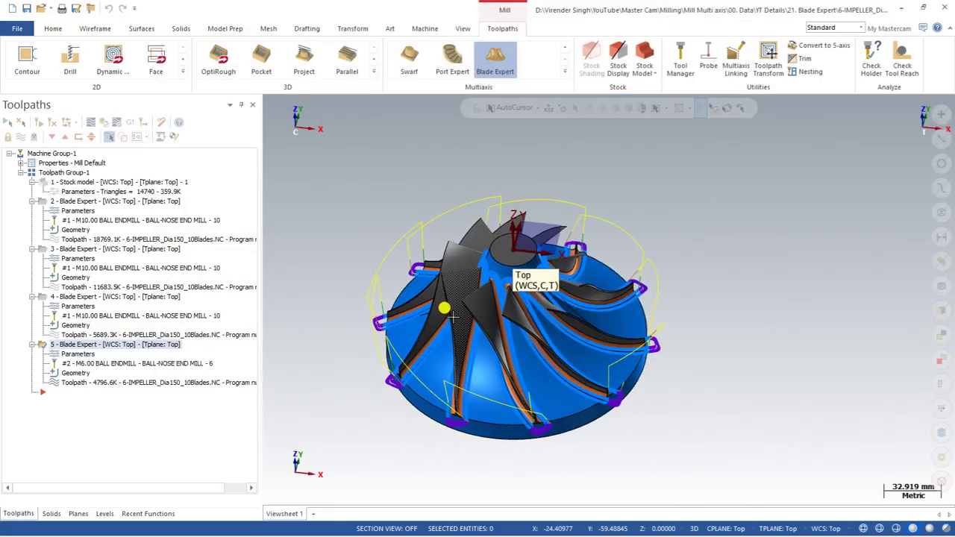